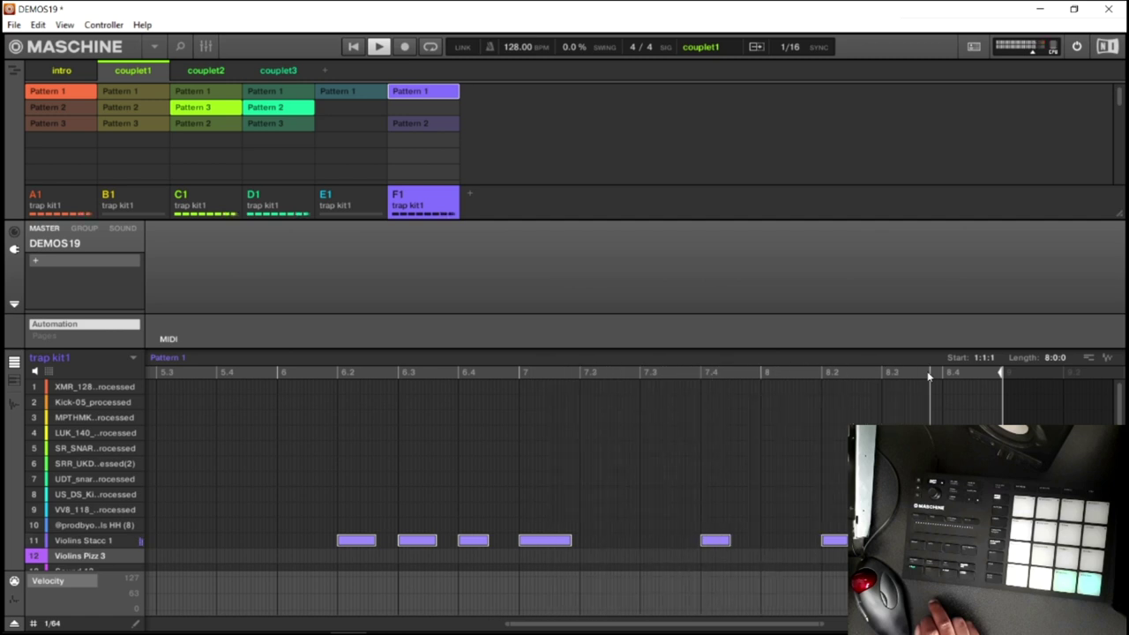
- Play the couplet1, couplet2 and couplet3 scenes to listen to their pattern combinations
{"action": "key", "text": "space"}
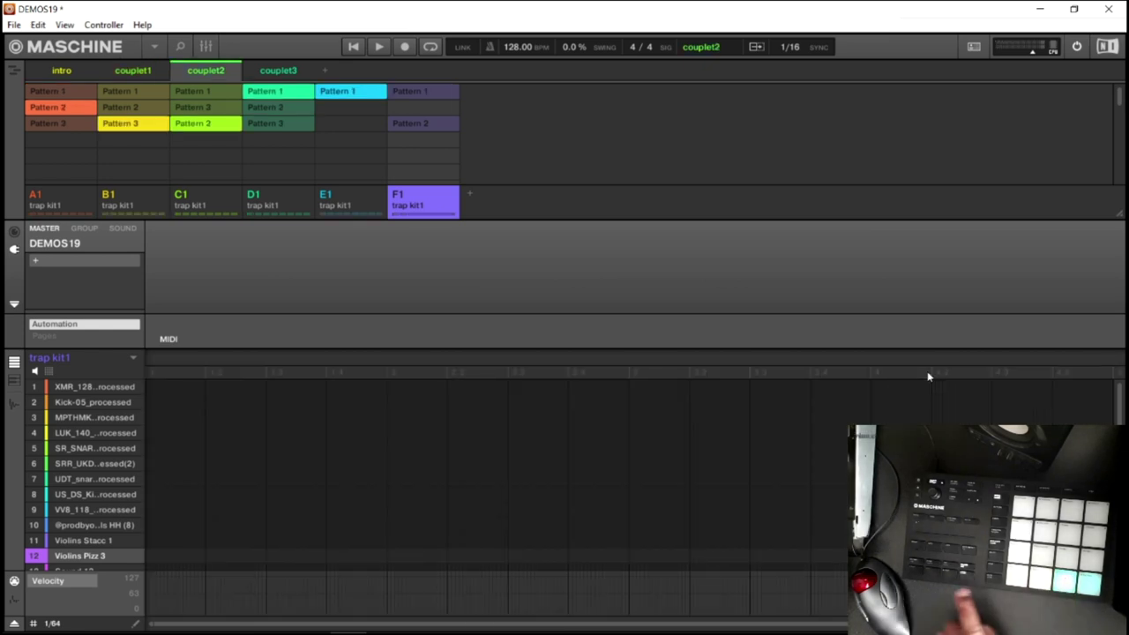
{"action": "key", "text": "space"}
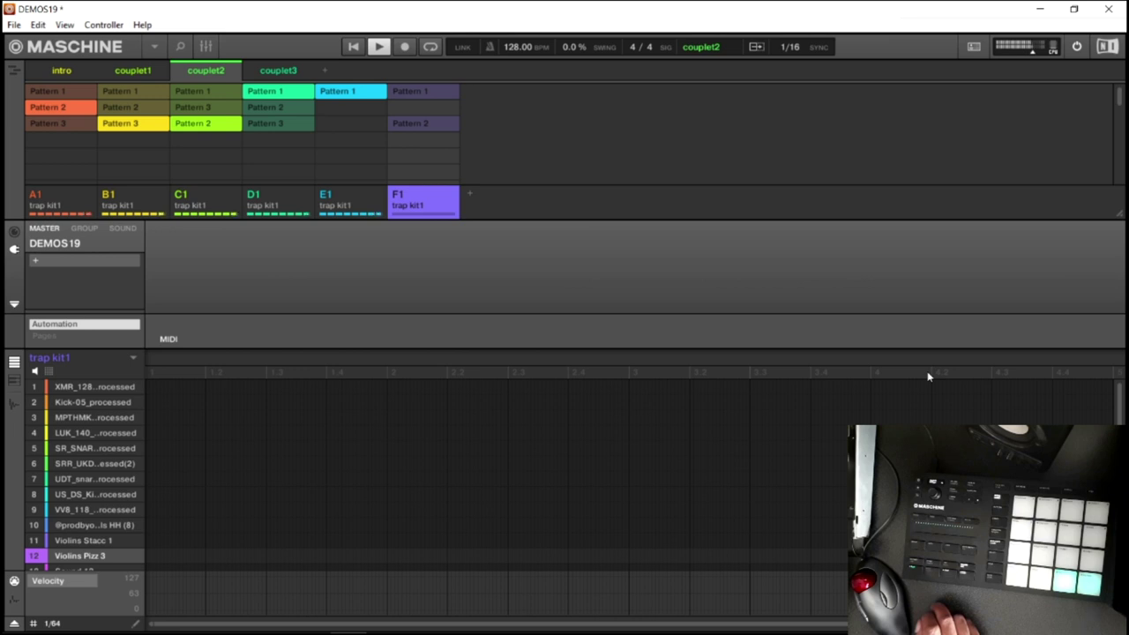
{"action": "key", "text": "space"}
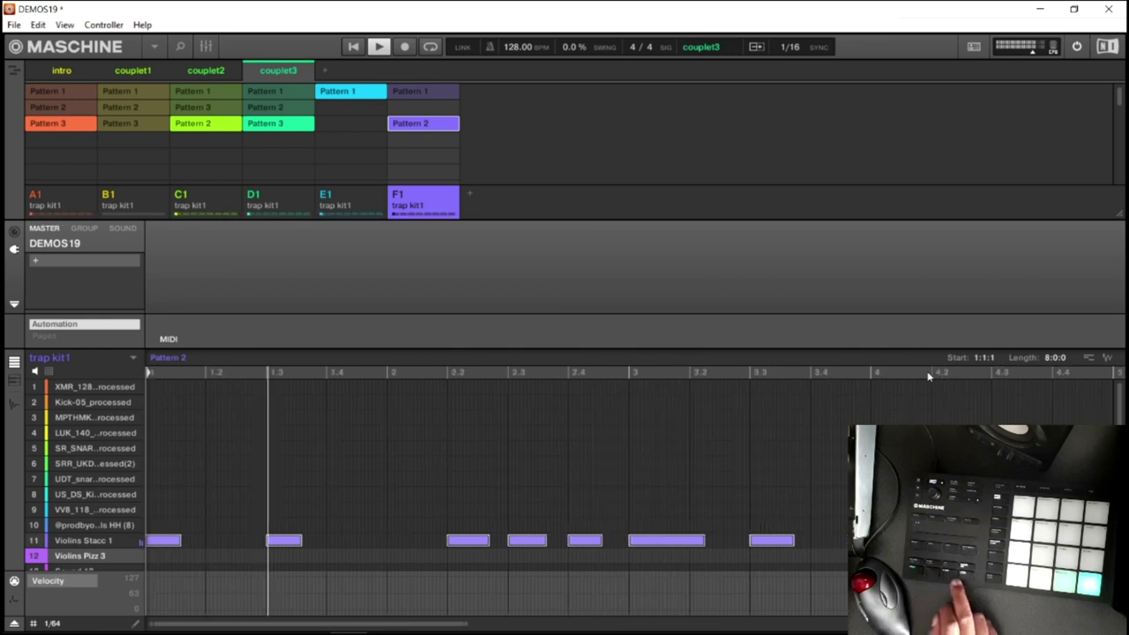
{"action": "key", "text": "space"}
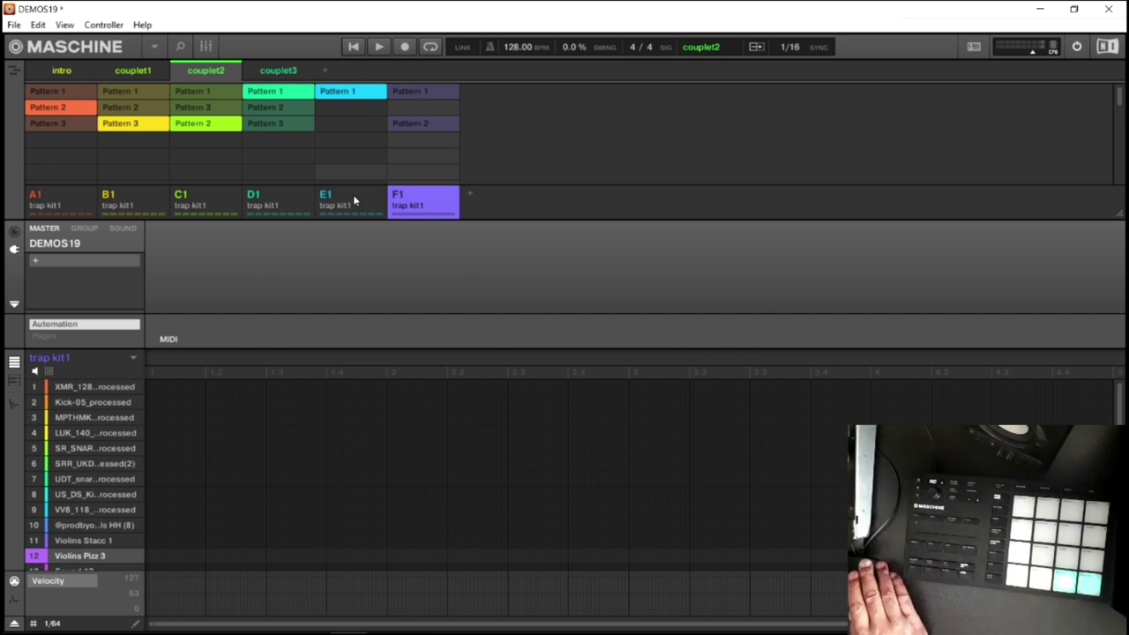
- Show the mixer and examine the sound channels of groups A1 and B1
{"action": "left_click", "coordinate": [206, 47]}
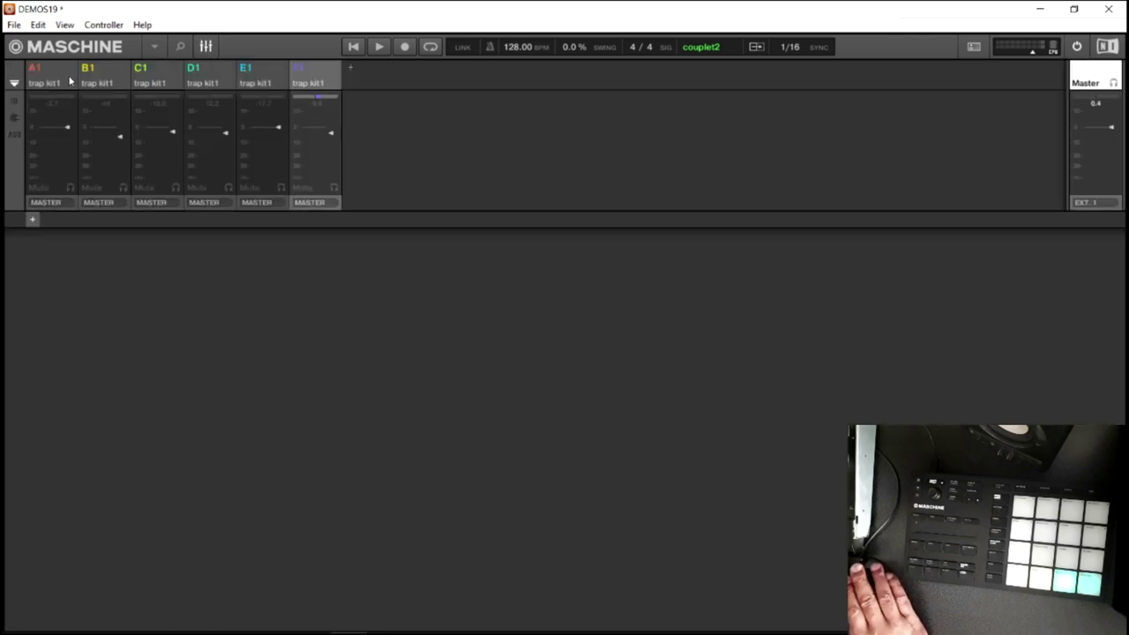
{"action": "left_click", "coordinate": [62, 79]}
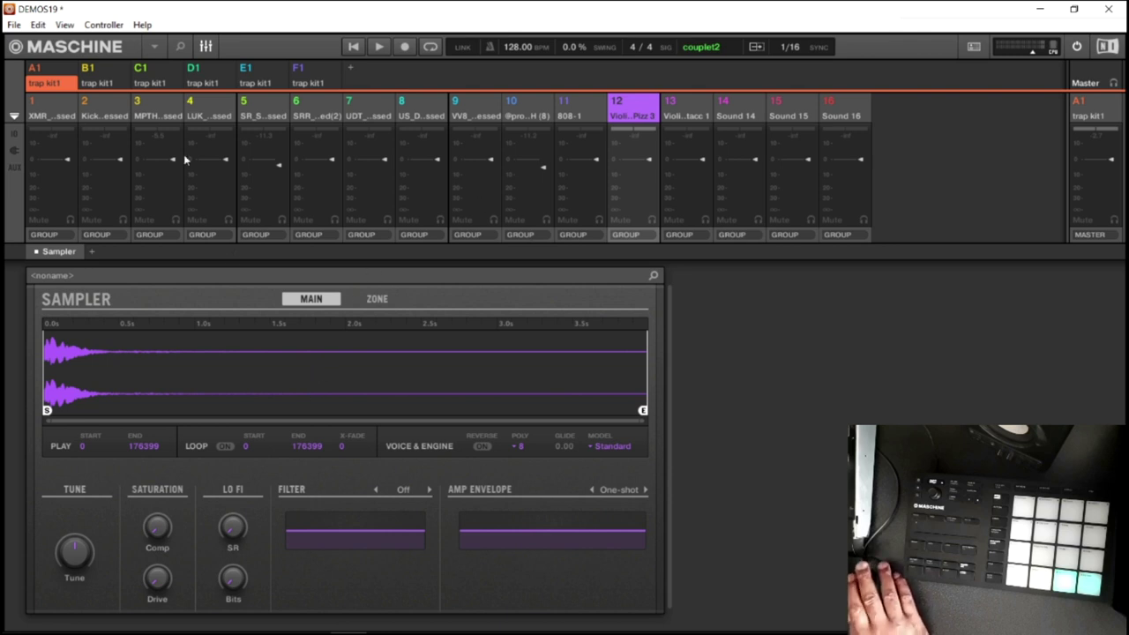
{"action": "left_click", "coordinate": [98, 78]}
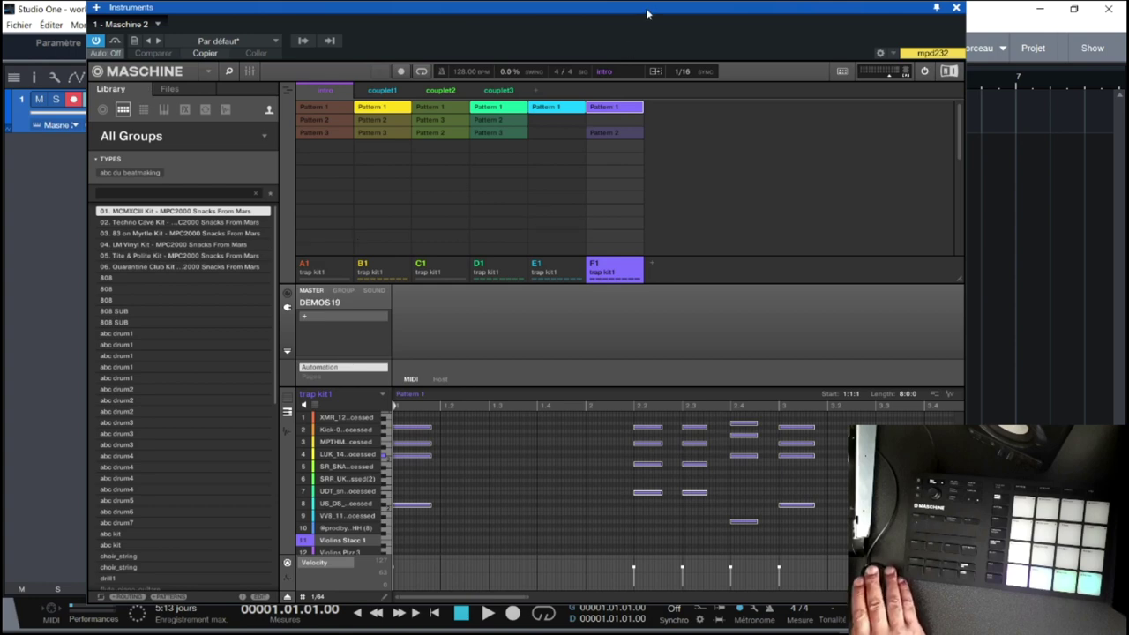
- Move the Maschine 2 instrument window aside in Studio One and look through its recent projects list
{"action": "left_click_drag", "start_coordinate": [647, 13], "coordinate": [754, 13]}
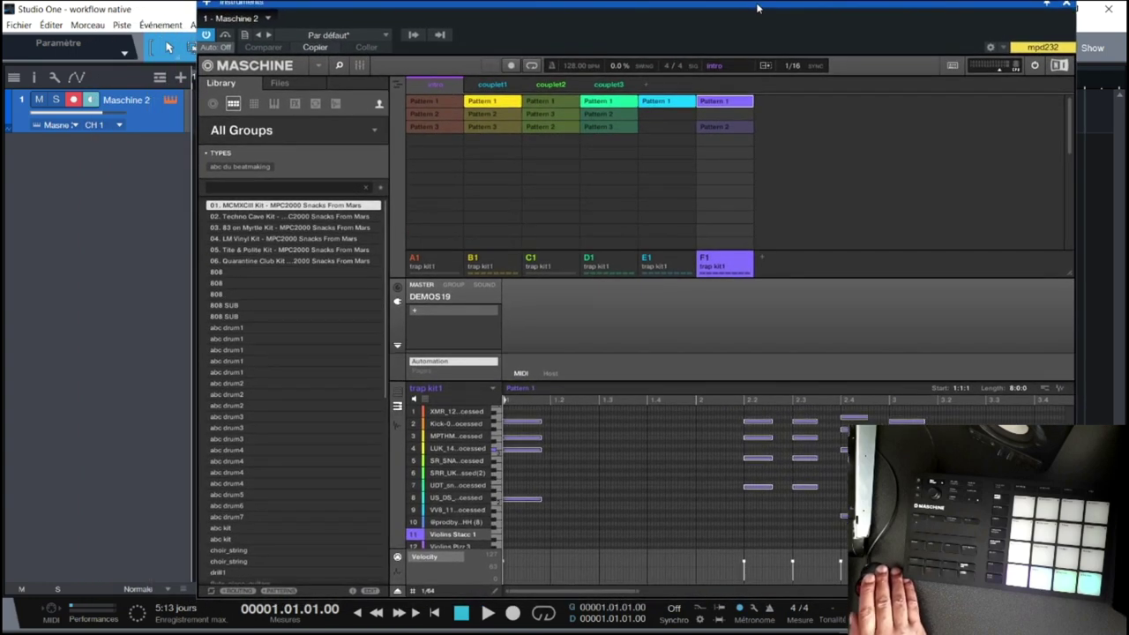
{"action": "left_click", "coordinate": [319, 68]}
{"action": "mouse_move", "coordinate": [327, 87]}
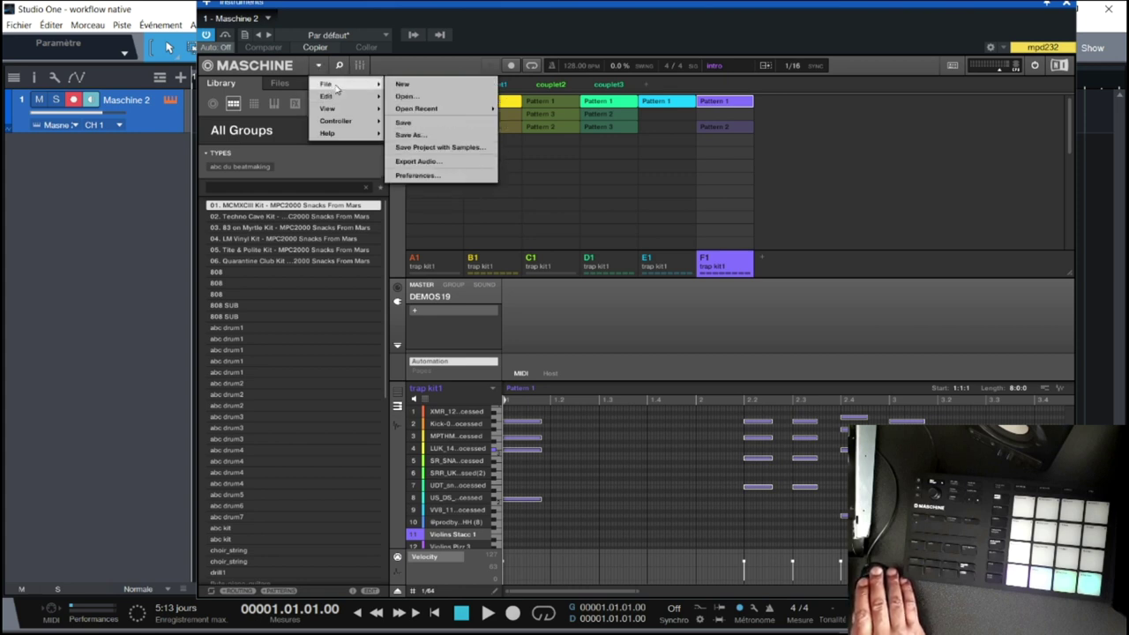
{"action": "mouse_move", "coordinate": [425, 112]}
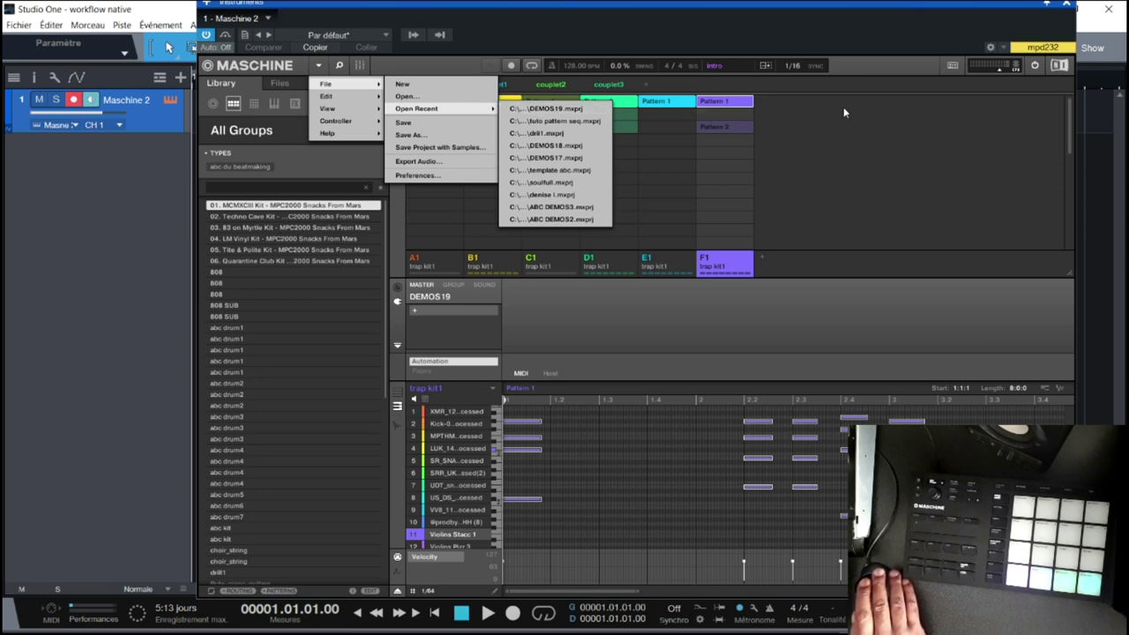
{"action": "left_click", "coordinate": [854, 83]}
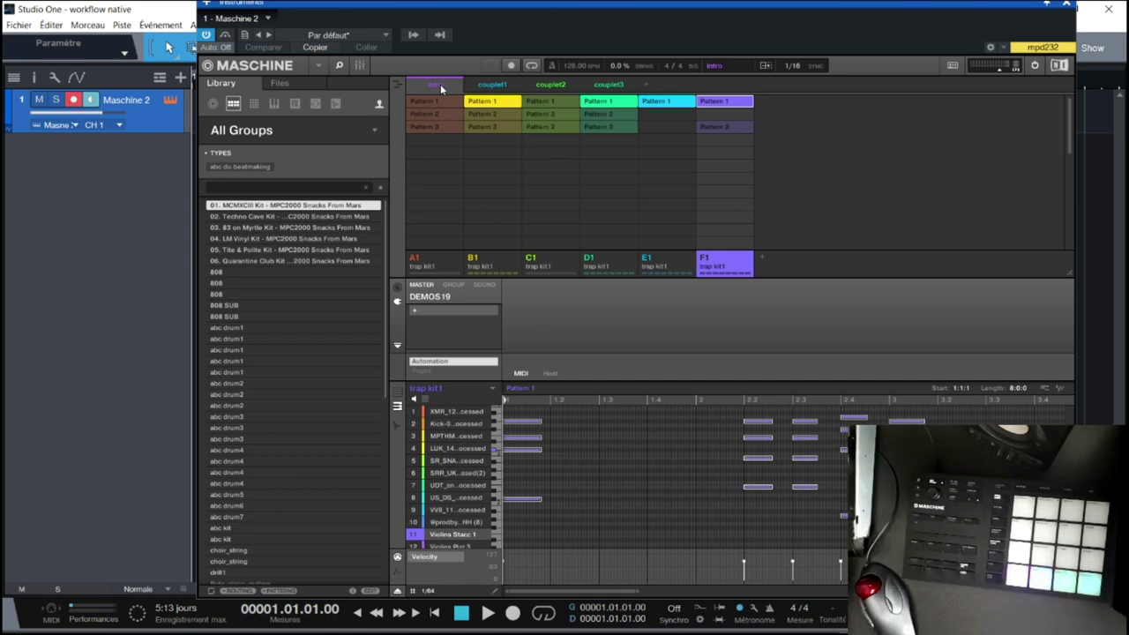
- Play the song to listen to the intro scene in sync with Studio One, and stop it
{"action": "key", "text": "space"}
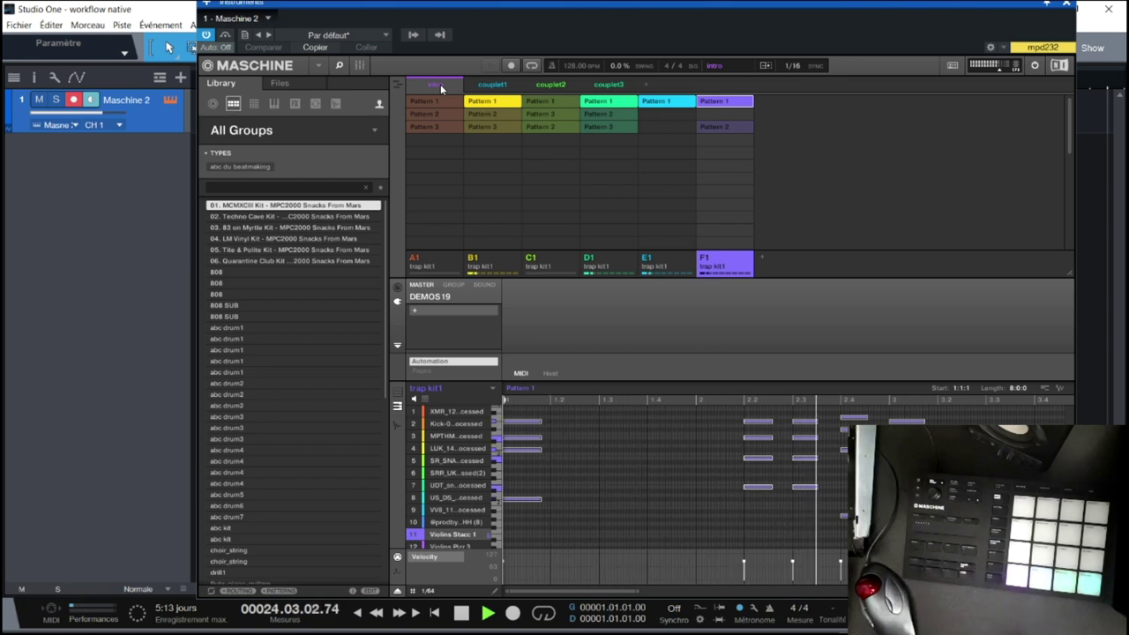
{"action": "key", "text": "space"}
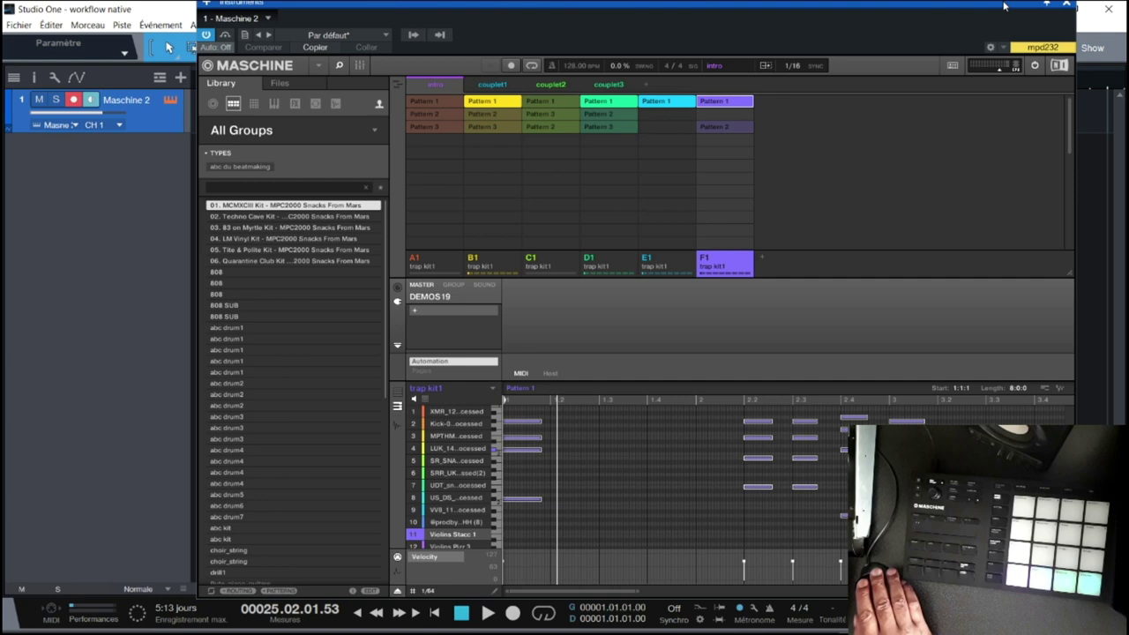
- Reposition the Maschine 2 instrument window over the arrangement and close it
{"action": "left_click_drag", "start_coordinate": [1003, 7], "coordinate": [989, 33]}
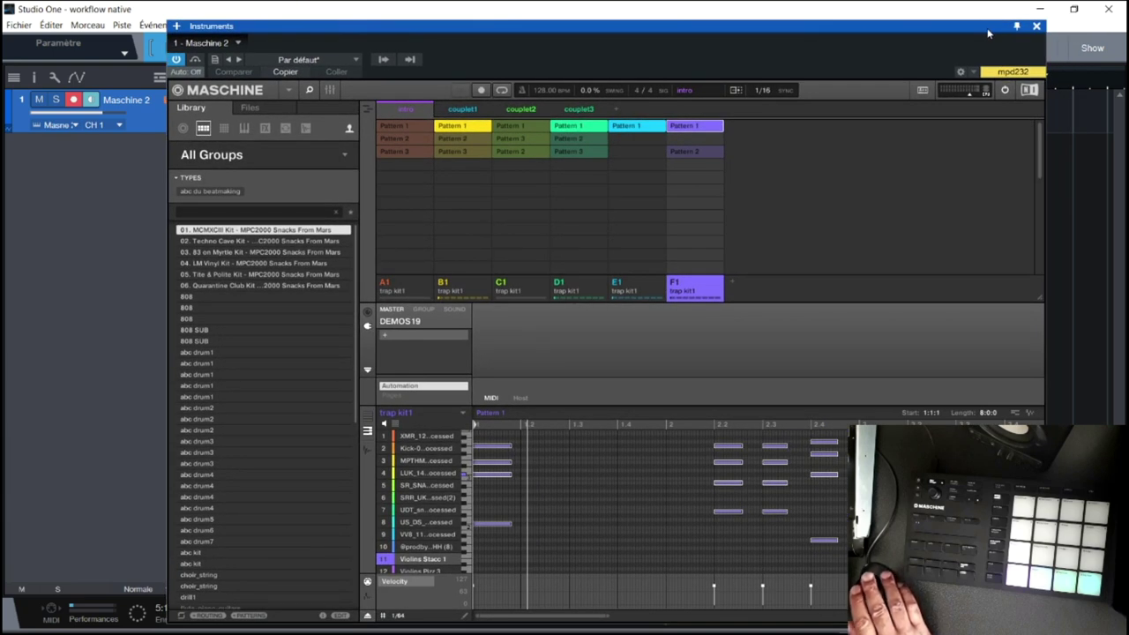
{"action": "left_click_drag", "start_coordinate": [987, 32], "coordinate": [992, 219]}
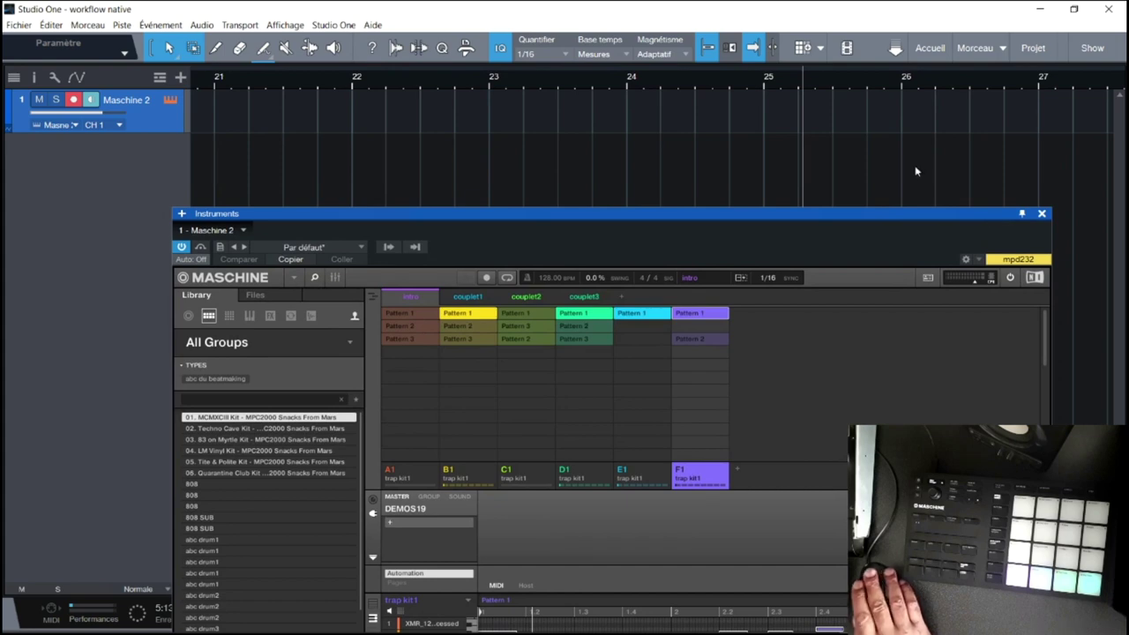
{"action": "left_click_drag", "start_coordinate": [898, 214], "coordinate": [744, 29]}
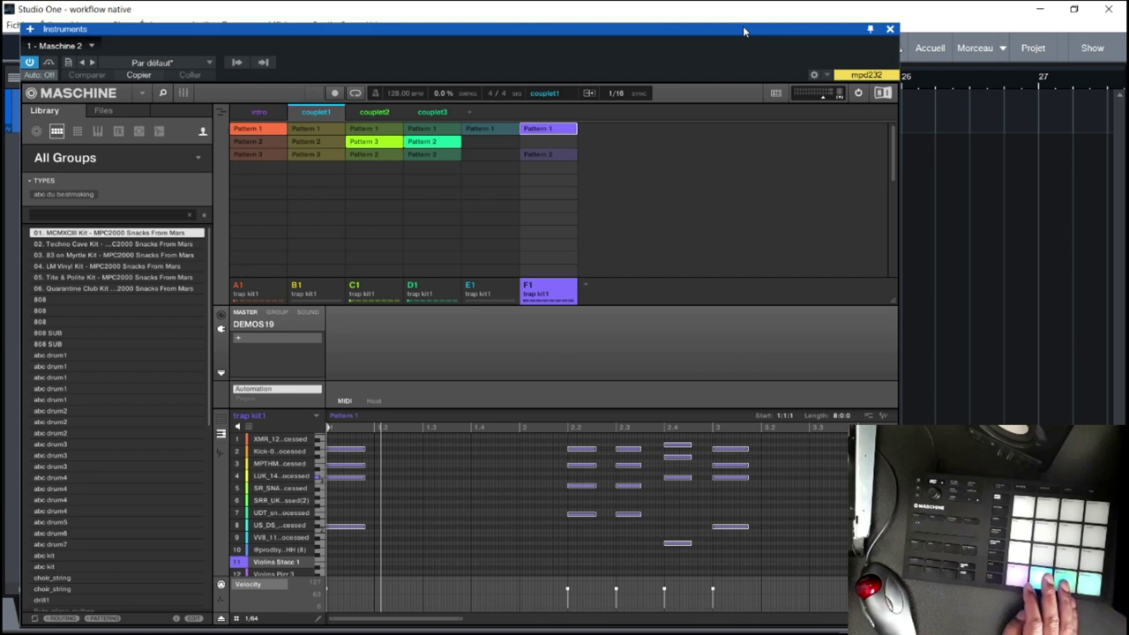
{"action": "left_click", "coordinate": [891, 29]}
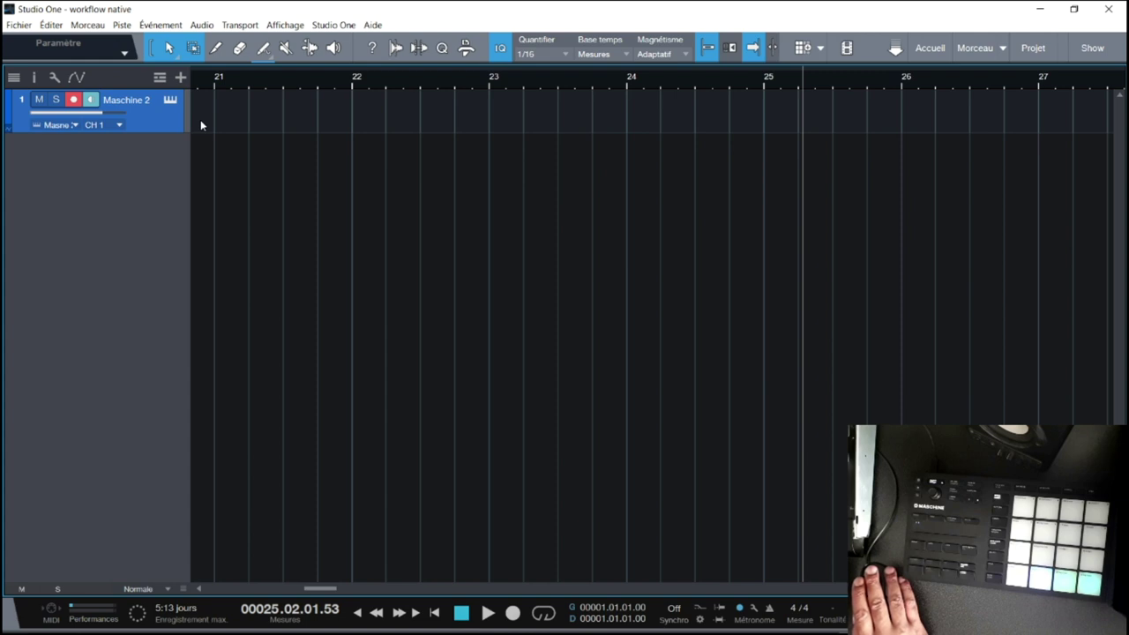
- Create an empty one-bar part at bar 1 on the Maschine 2 track and open it in the note editor at C -2
{"action": "mouse_move", "coordinate": [200, 125]}
{"action": "left_mouse_down"}
{"action": "mouse_move", "coordinate": [375, 131]}
{"action": "mouse_move", "coordinate": [360, 131]}
{"action": "left_mouse_up"}
{"action": "key", "text": "ctrl+z"}
{"action": "key", "text": "Home"}
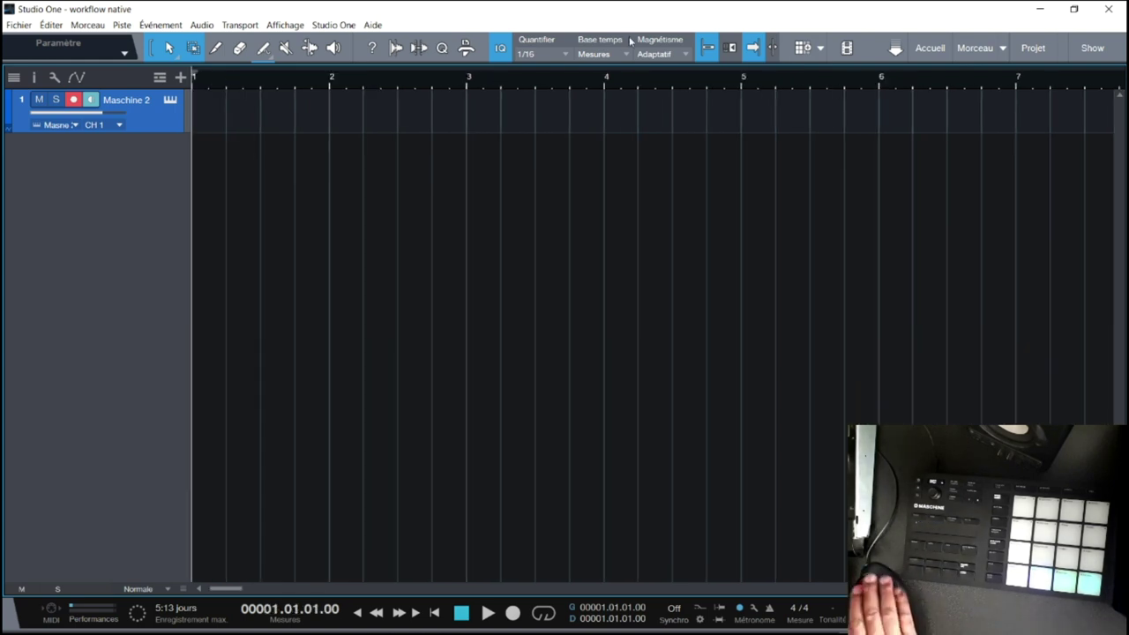
{"action": "left_click", "coordinate": [220, 125]}
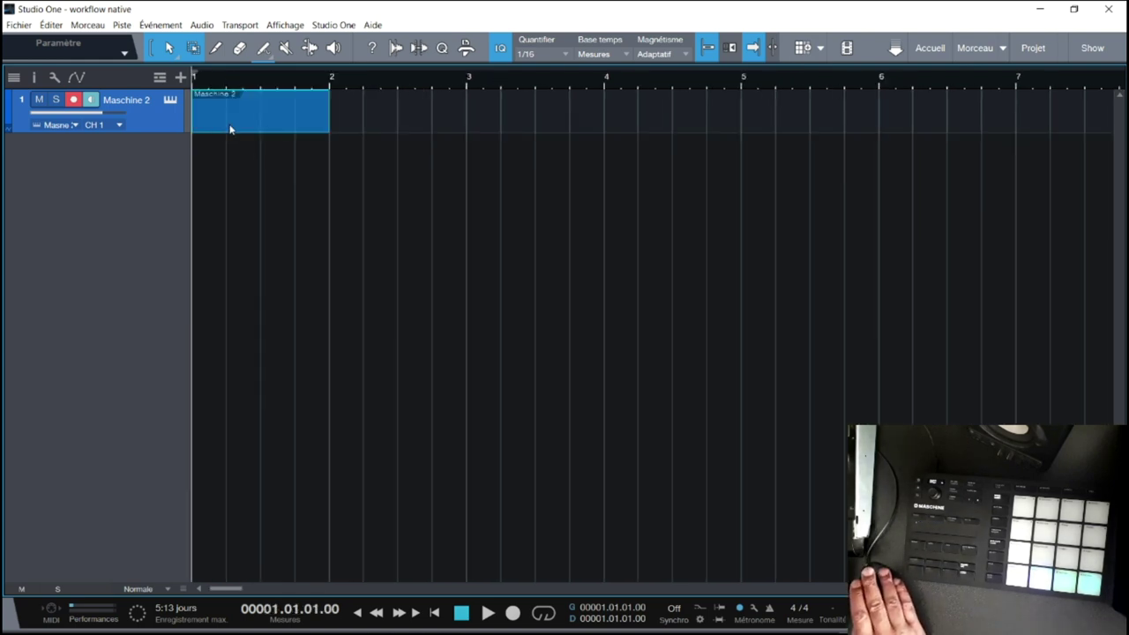
{"action": "double_click", "coordinate": [244, 130]}
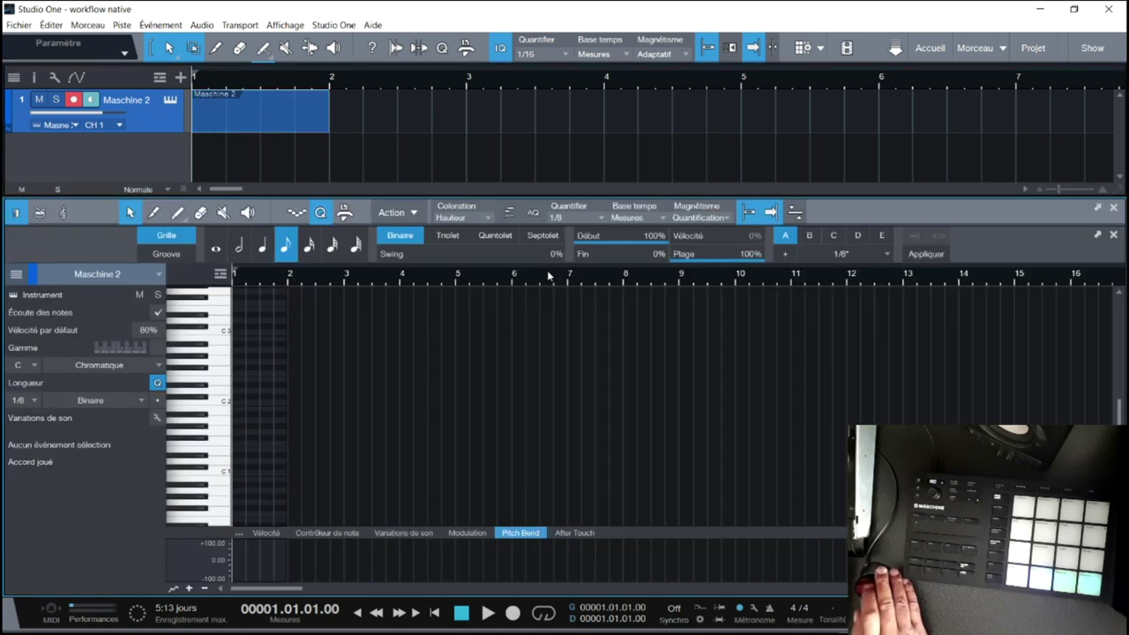
{"action": "left_click_drag", "start_coordinate": [1119, 411], "coordinate": [1118, 468]}
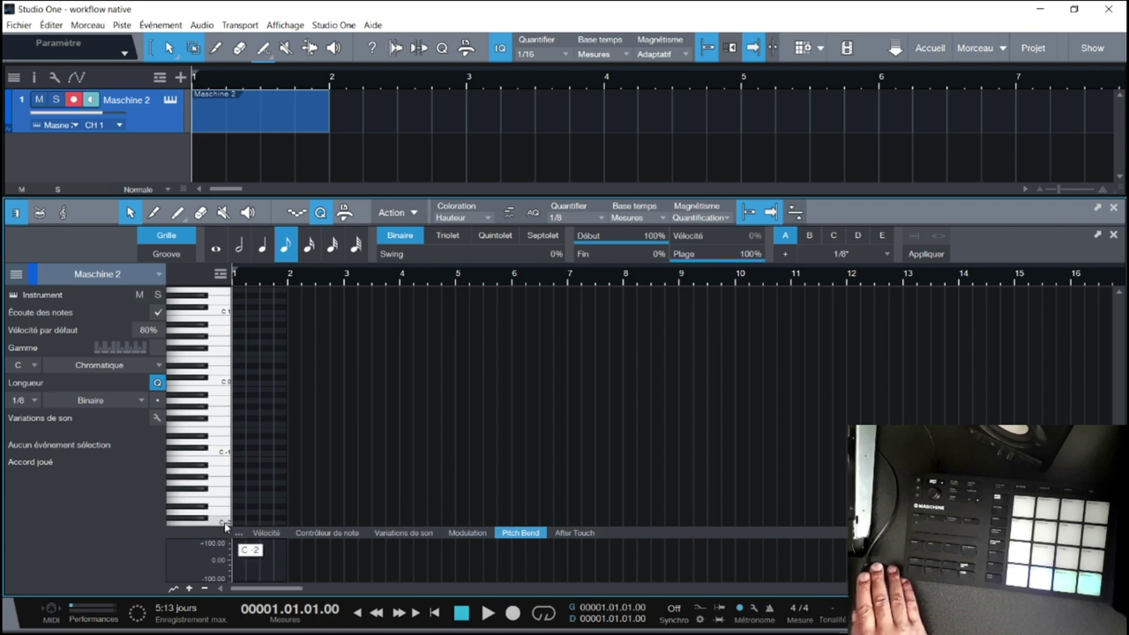
- Play the song while triggering the C# -2 key to test scene switching, and return to the song's start
{"action": "key", "text": "space"}
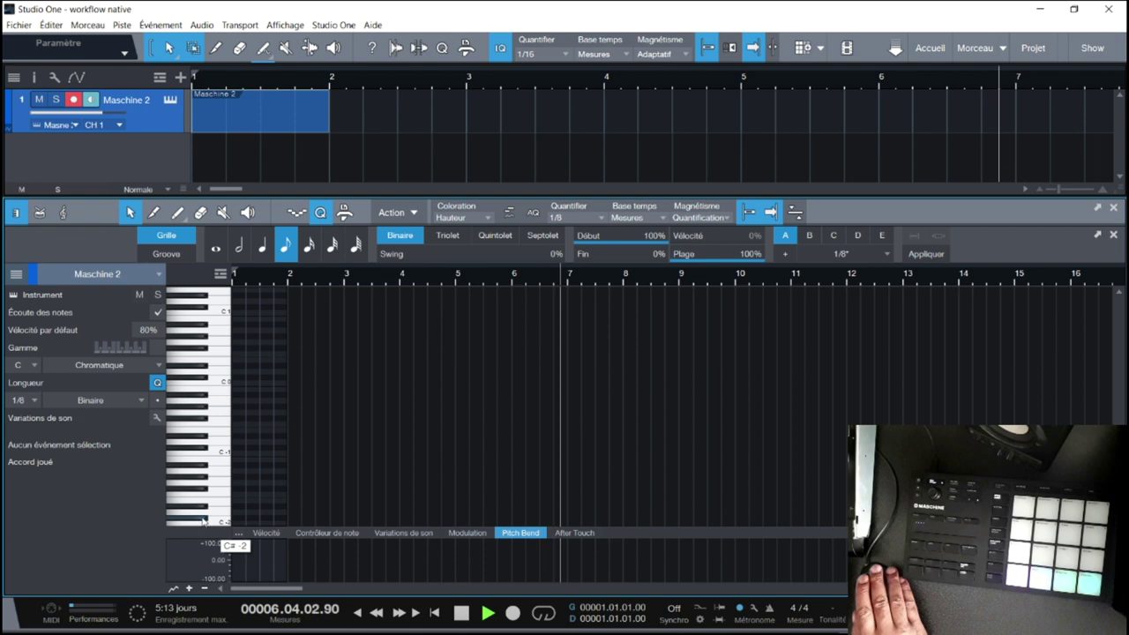
{"action": "left_click", "coordinate": [203, 519]}
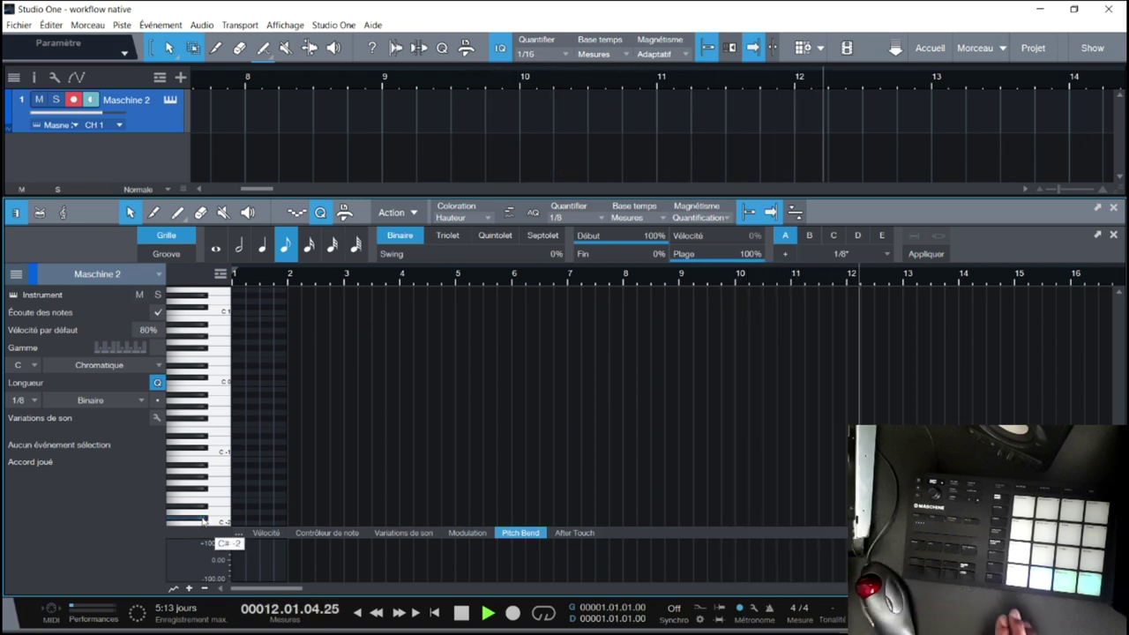
{"action": "key", "text": "space"}
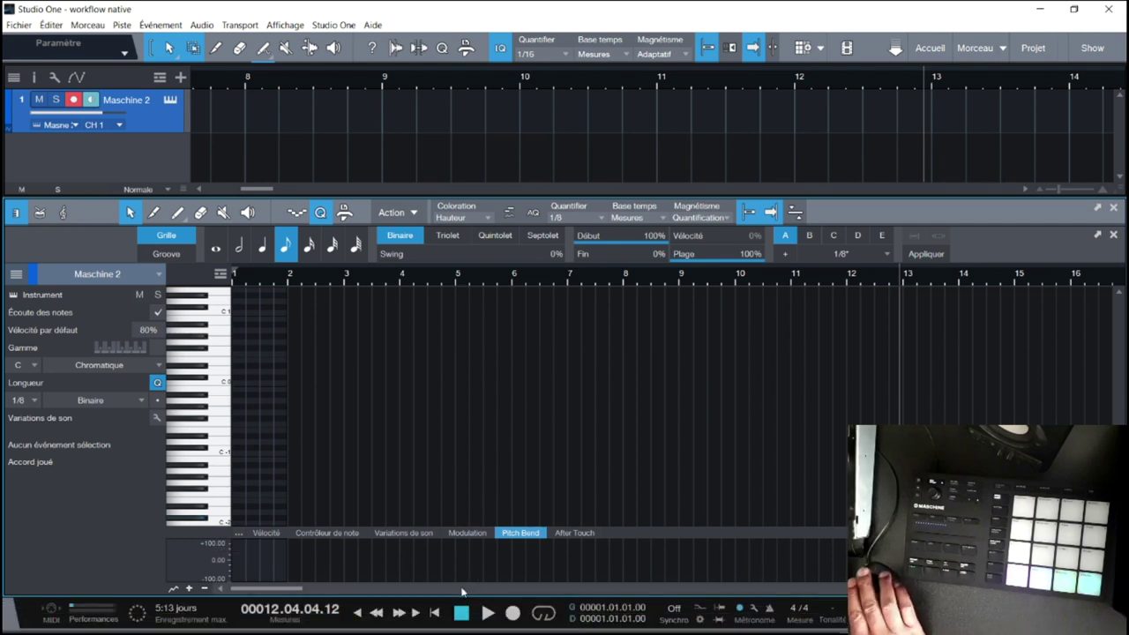
{"action": "left_click", "coordinate": [435, 613]}
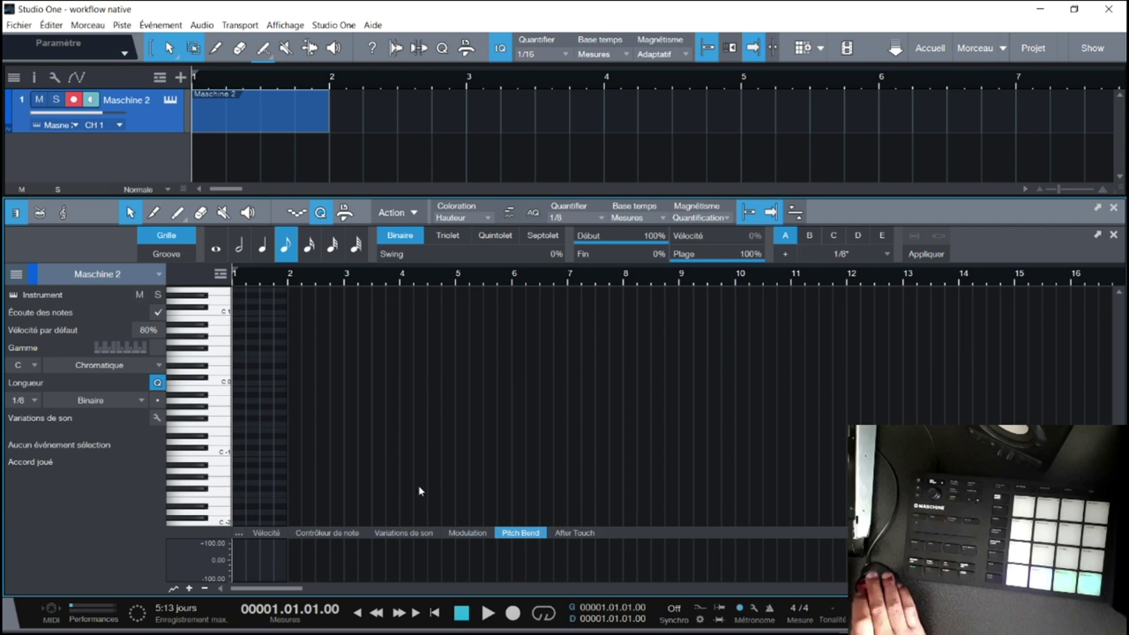
- Delete the empty one-bar part and record a new take on the Maschine 2 track until about bar 48
{"action": "left_click", "coordinate": [307, 124]}
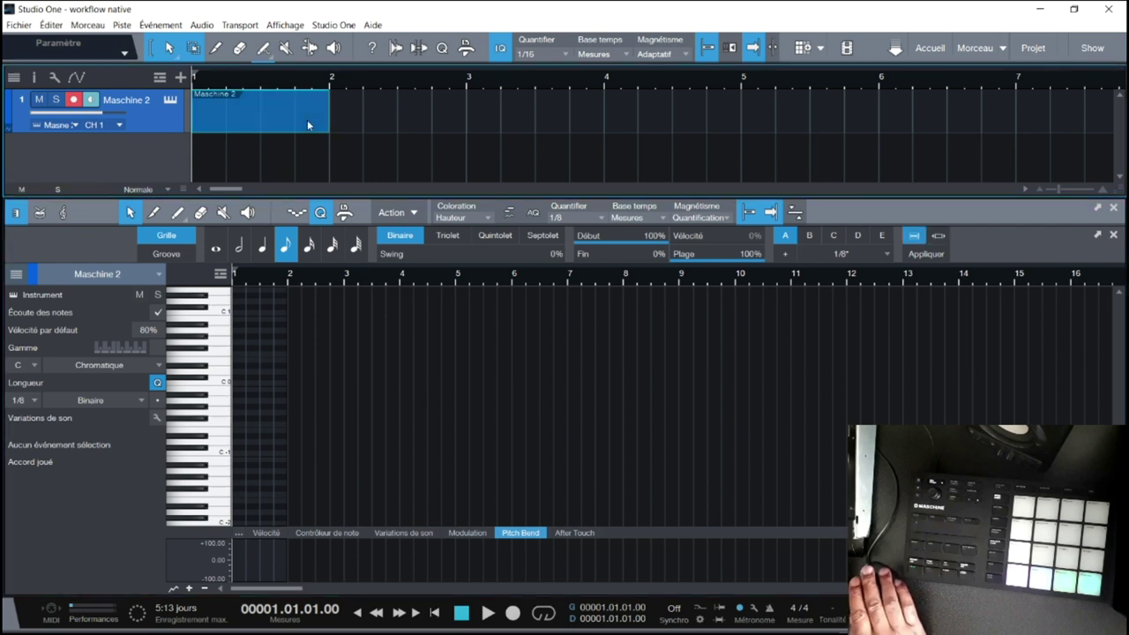
{"action": "key", "text": "Delete"}
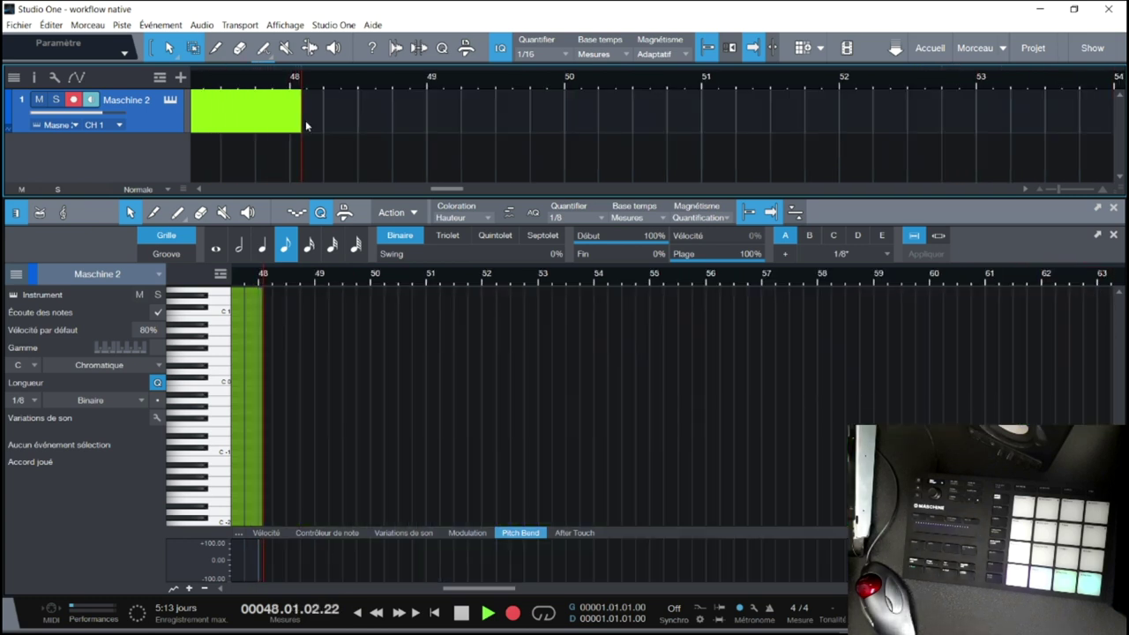
{"action": "key", "text": "space"}
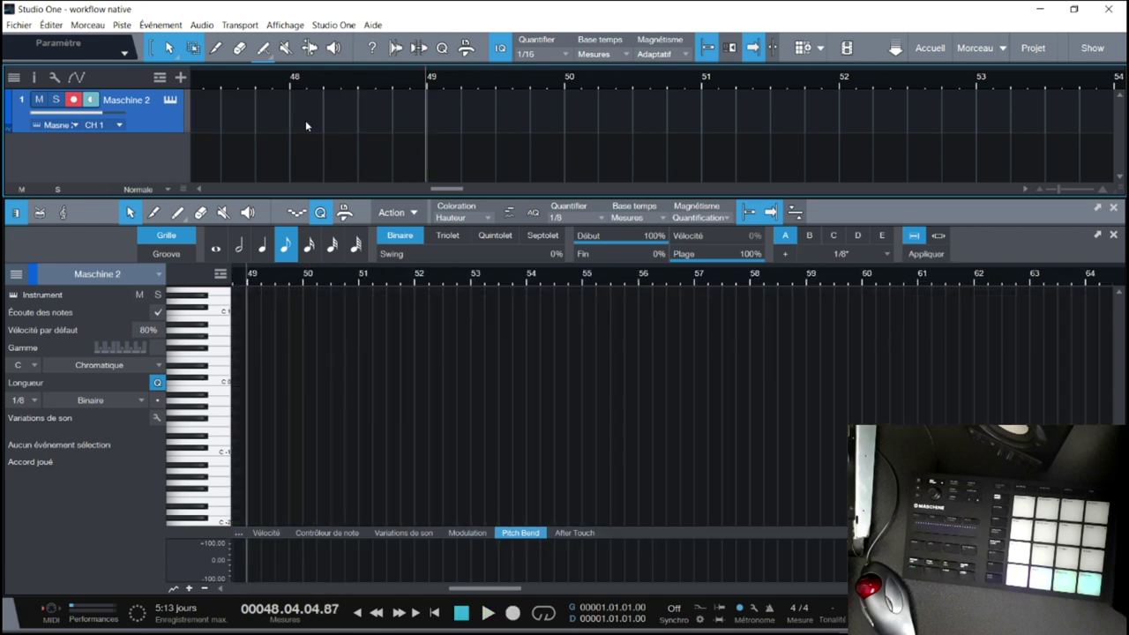
- Open the recorded Maschine 2 part in the note editor and quantize all its notes to 1/8
{"action": "key", "text": "space"}
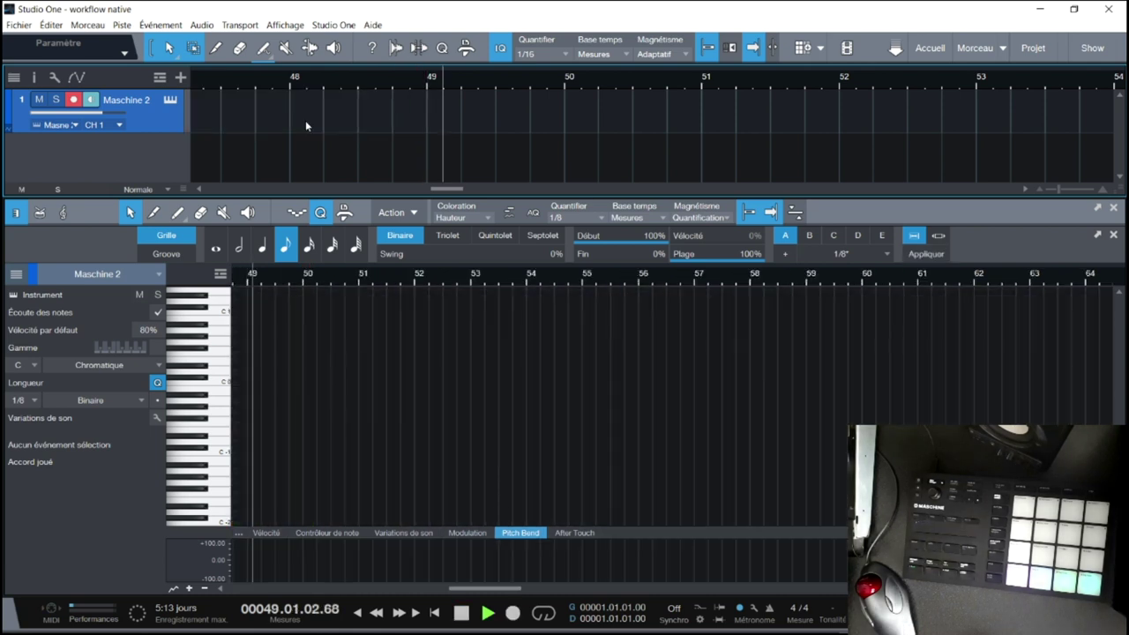
{"action": "left_click_drag", "start_coordinate": [446, 188], "coordinate": [240, 188]}
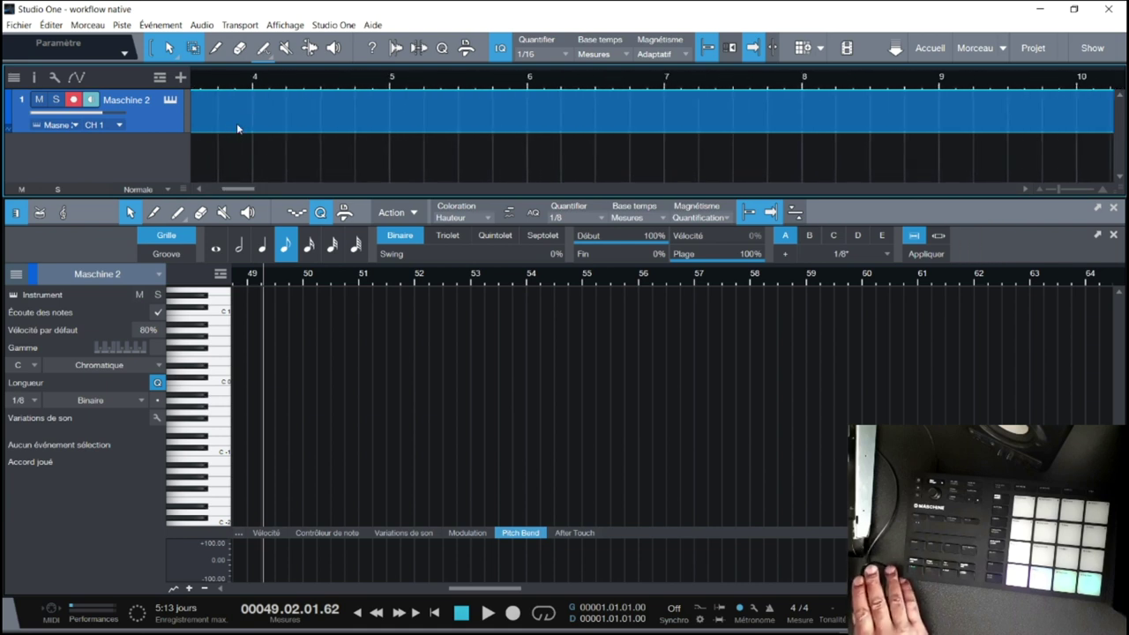
{"action": "double_click", "coordinate": [236, 129]}
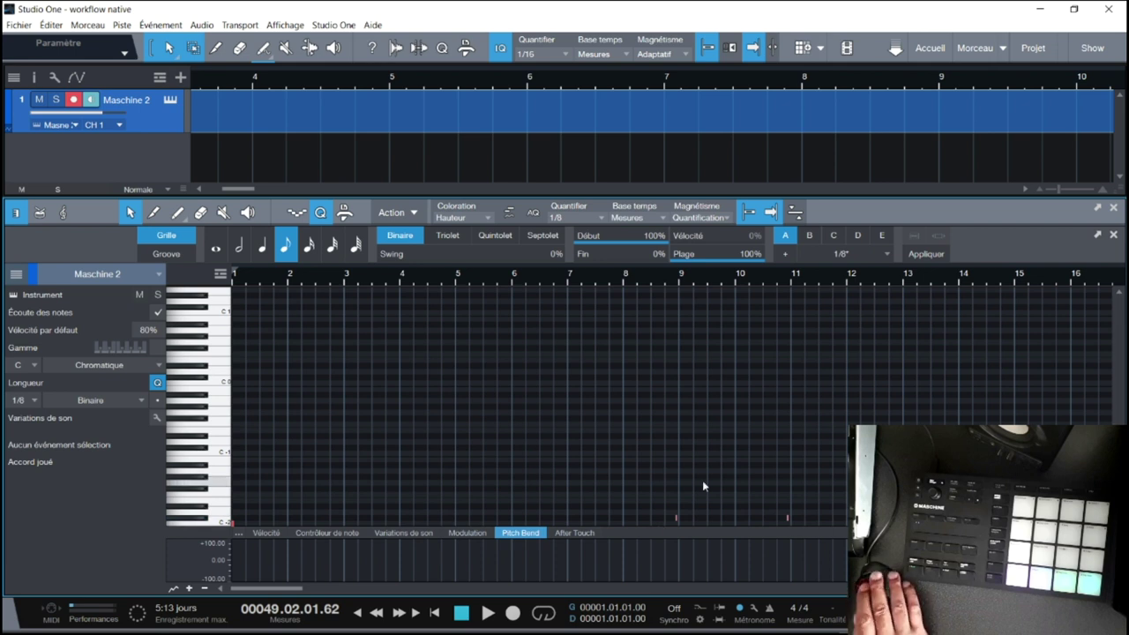
{"action": "key", "text": "ctrl+a"}
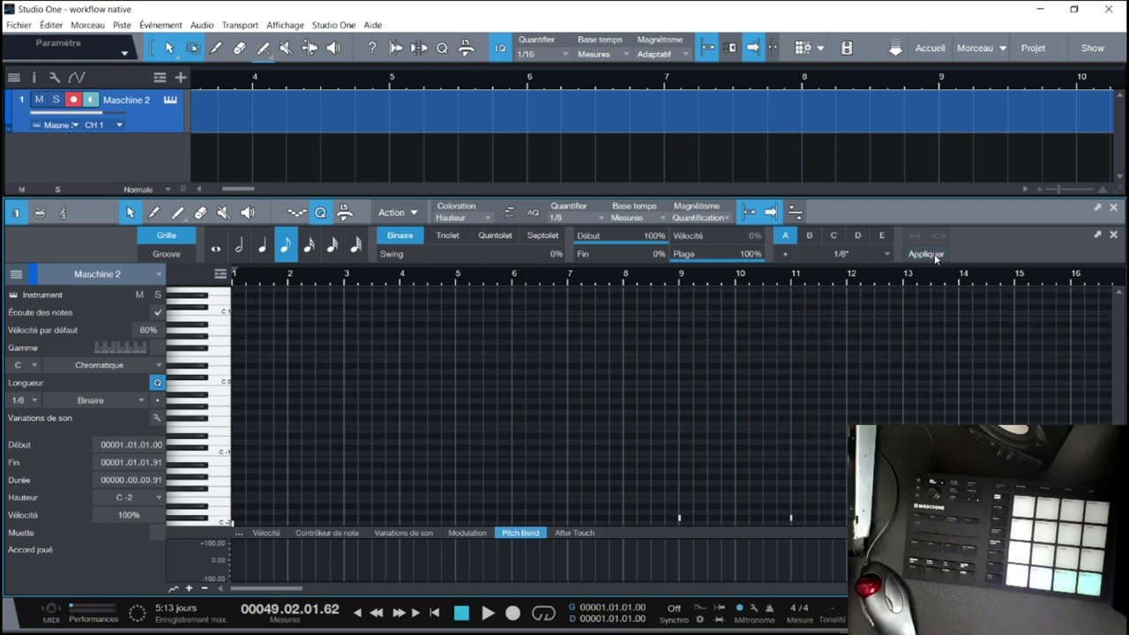
- Play the quantized part from the start and follow its scene-switching notes to about bar 29
{"action": "key", "text": "comma"}
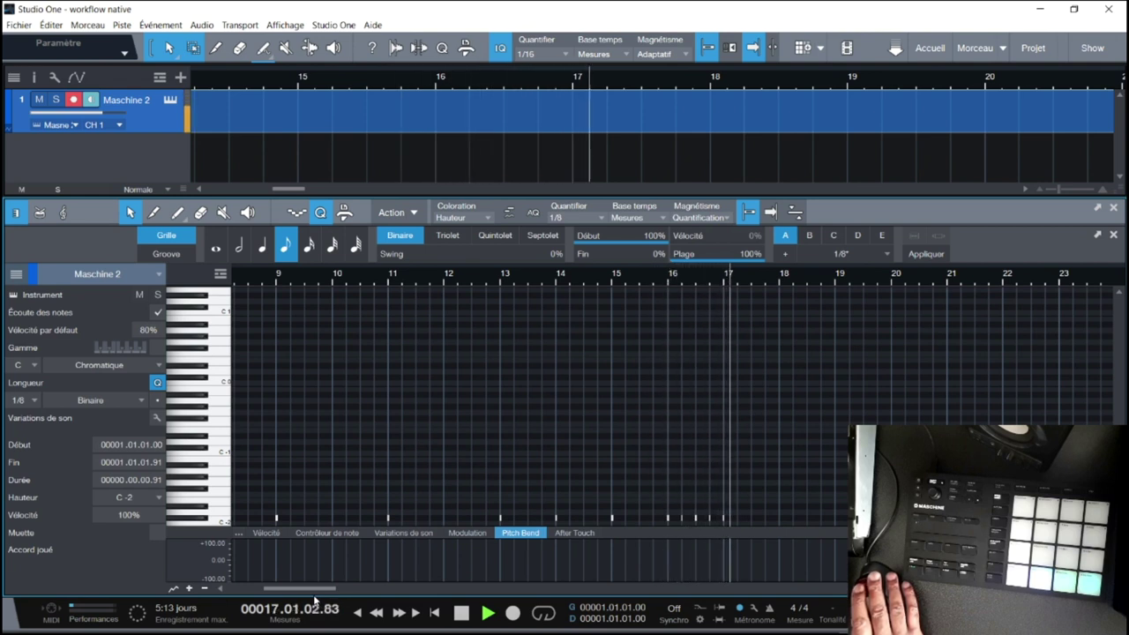
{"action": "left_click_drag", "start_coordinate": [300, 591], "coordinate": [326, 591]}
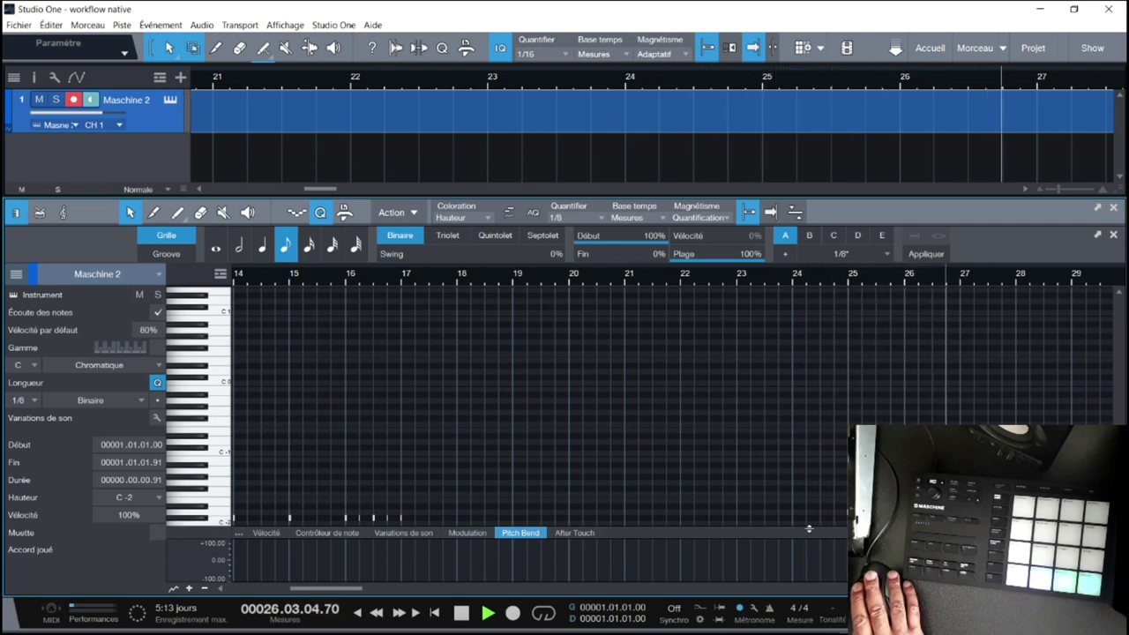
{"action": "left_click_drag", "start_coordinate": [353, 589], "coordinate": [375, 597]}
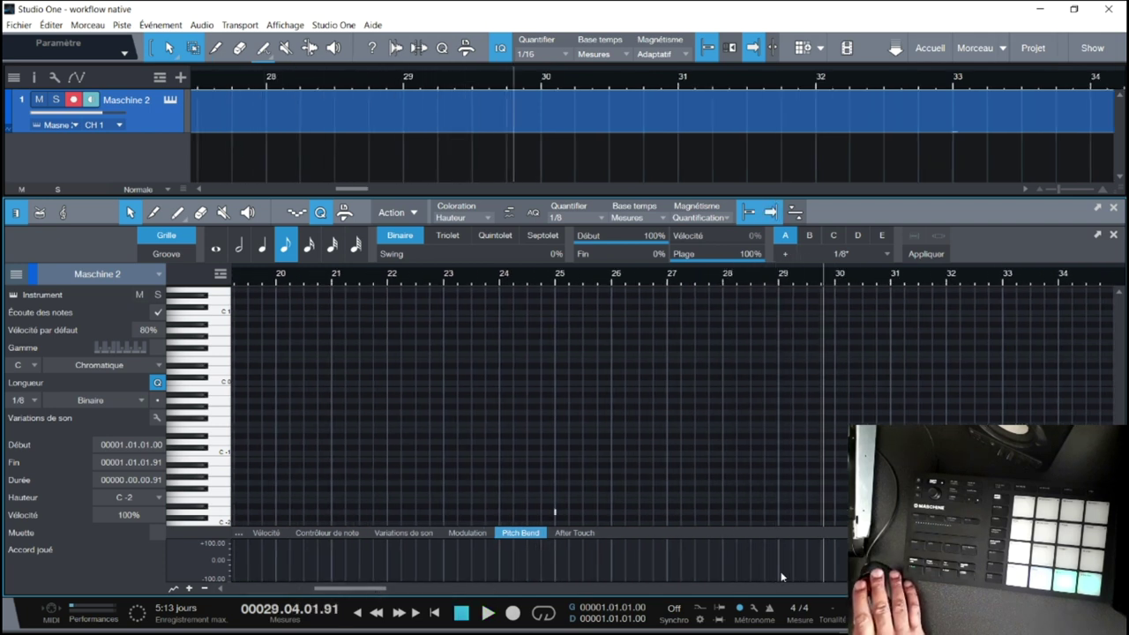
- Stop playback, return to the song's start, and replace the note editor with the mixing console
{"action": "key", "text": "space"}
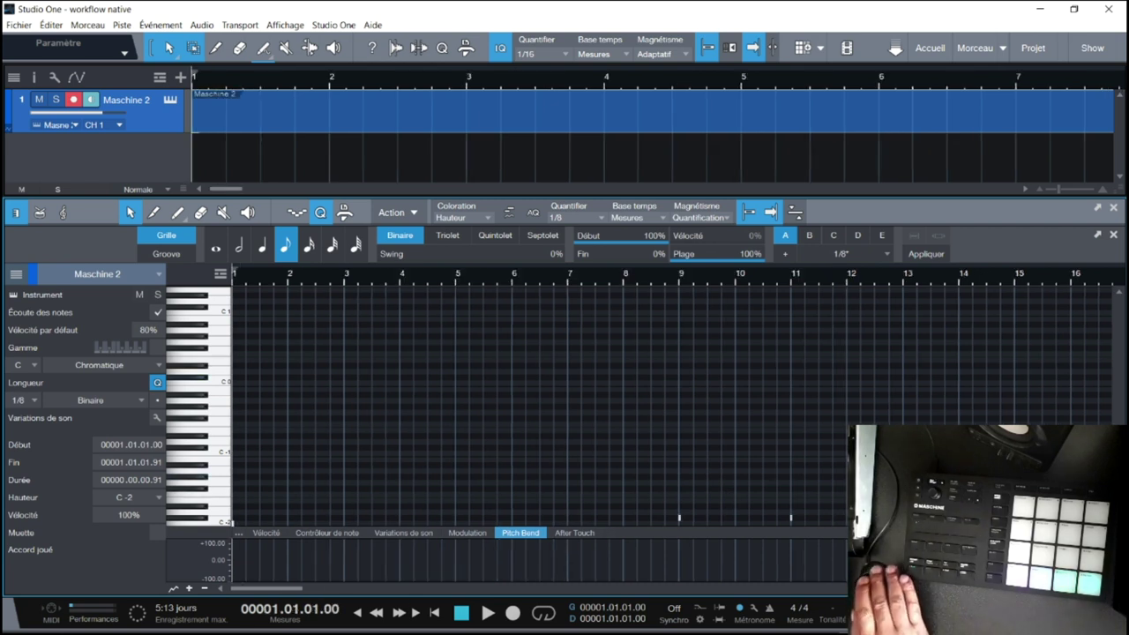
{"action": "left_click", "coordinate": [1114, 212]}
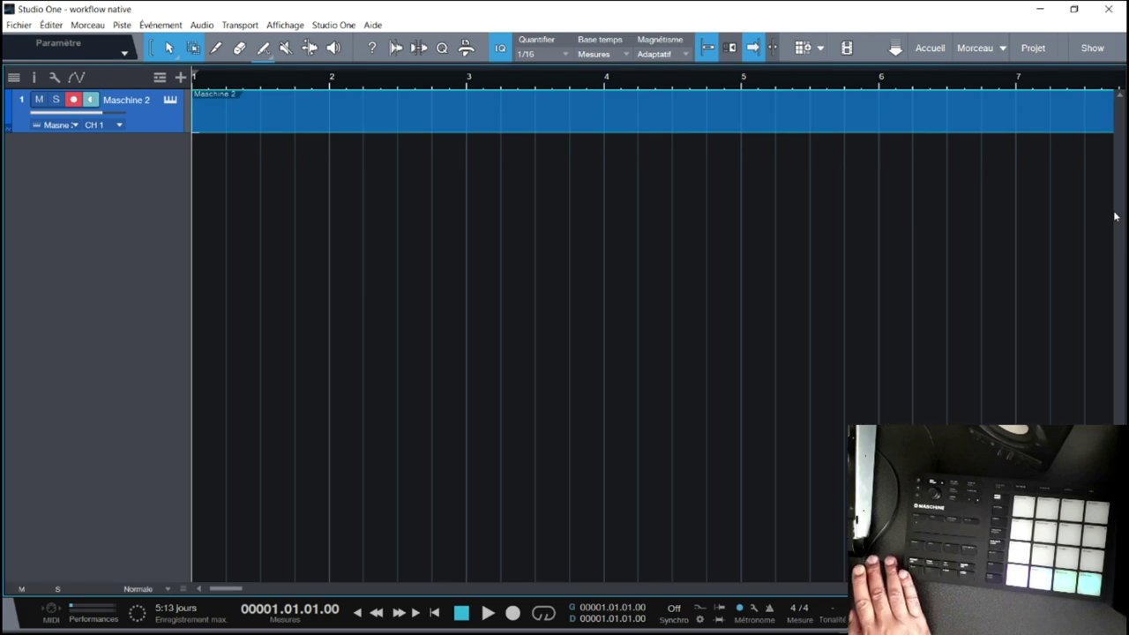
{"action": "key", "text": "F3"}
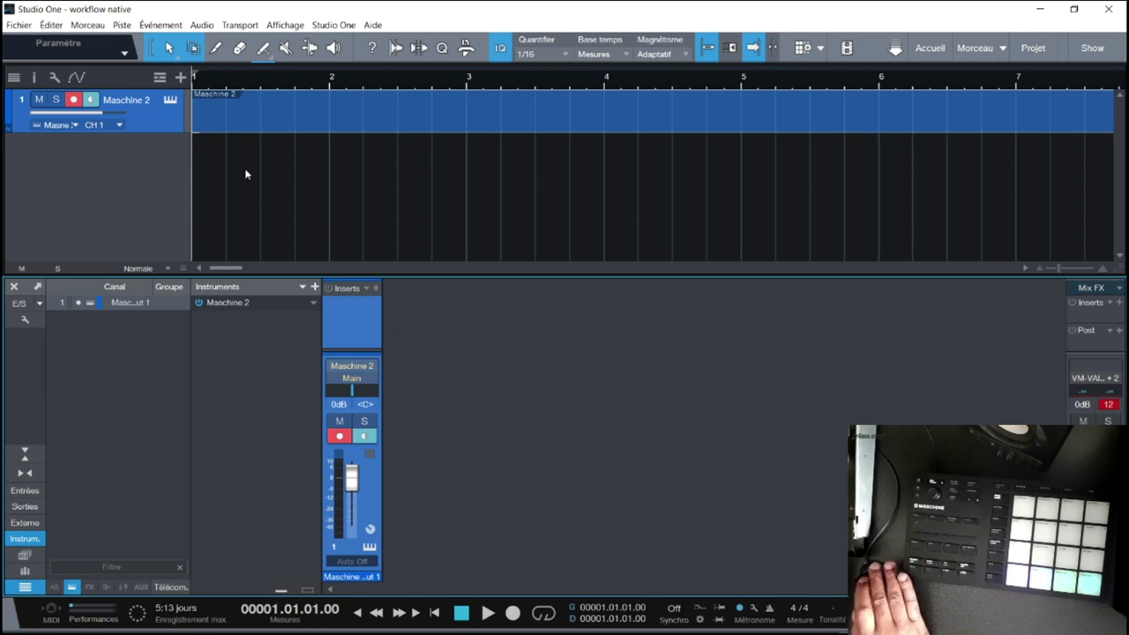
- Open the Maschine 2 instrument window from its console channel and show Maschine's mixer view
{"action": "left_click", "coordinate": [369, 548]}
{"action": "left_click_drag", "start_coordinate": [470, 34], "coordinate": [644, 12]}
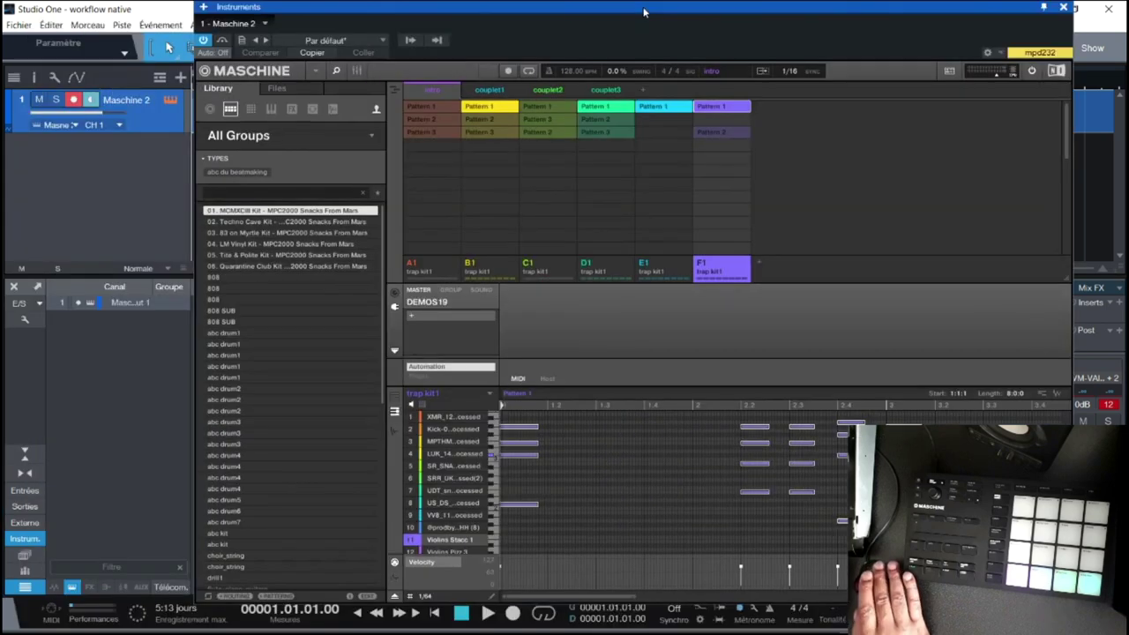
{"action": "left_click", "coordinate": [356, 72]}
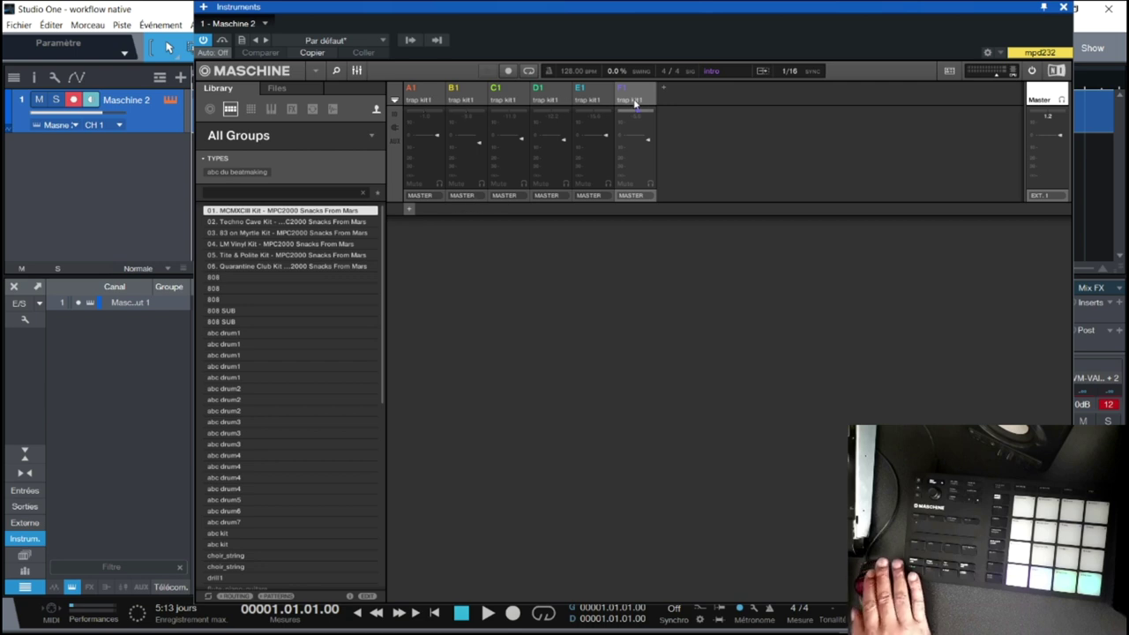
- Activate the Maschine Out 2 to Maschine Out 6 audio outputs of the instrument and check the output list
{"action": "left_click", "coordinate": [411, 42]}
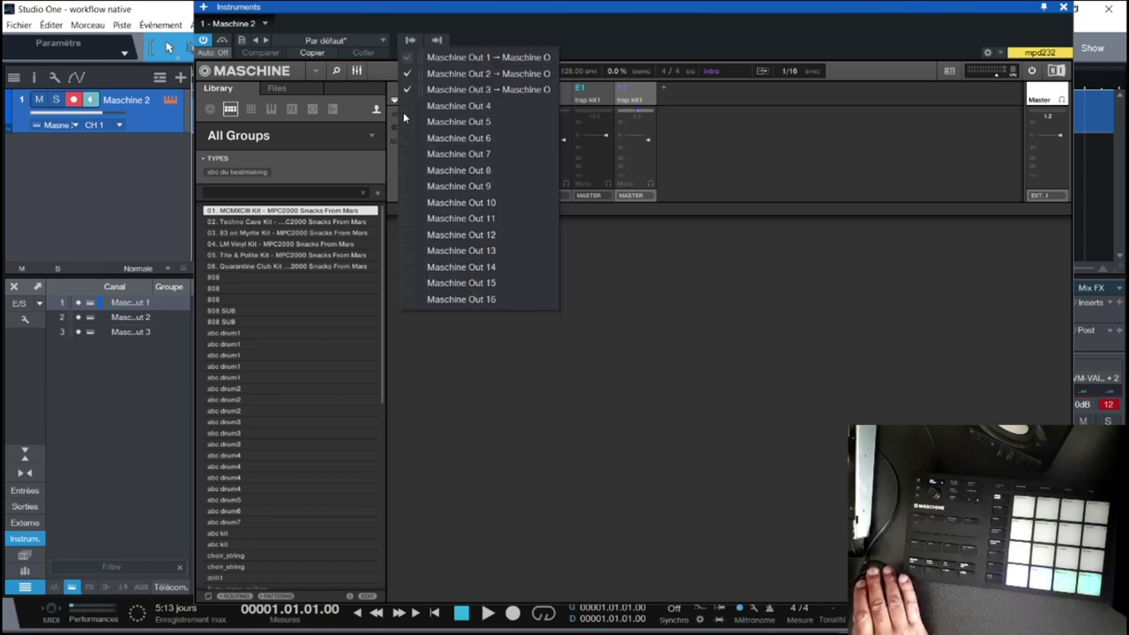
{"action": "left_click", "coordinate": [459, 122]}
{"action": "left_click", "coordinate": [501, 138]}
{"action": "key", "text": "Escape"}
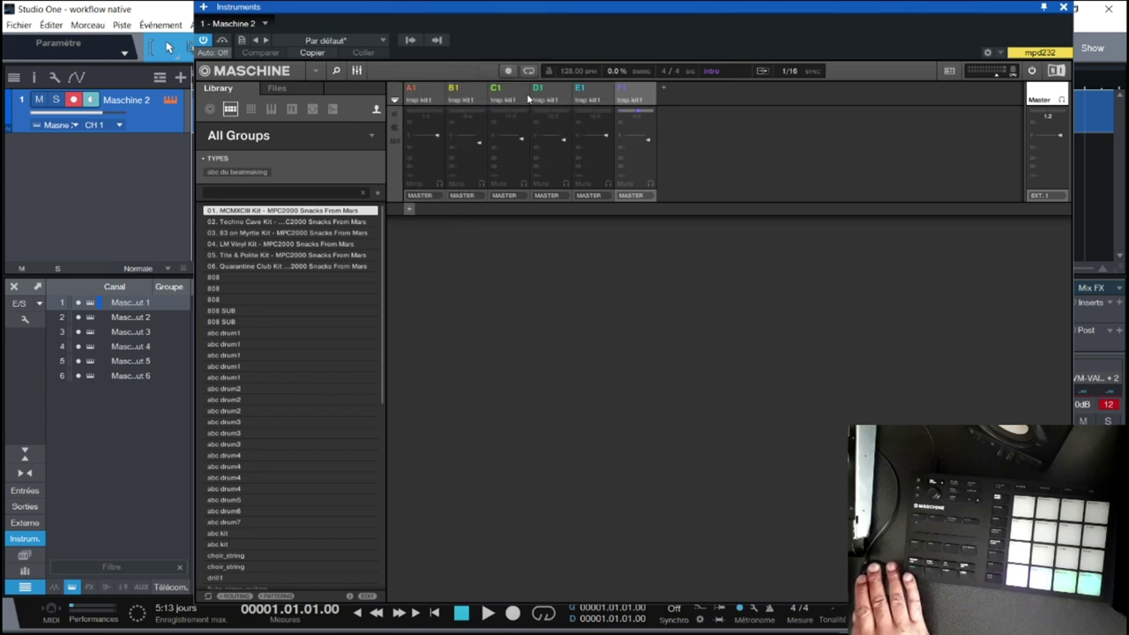
{"action": "left_click", "coordinate": [412, 41]}
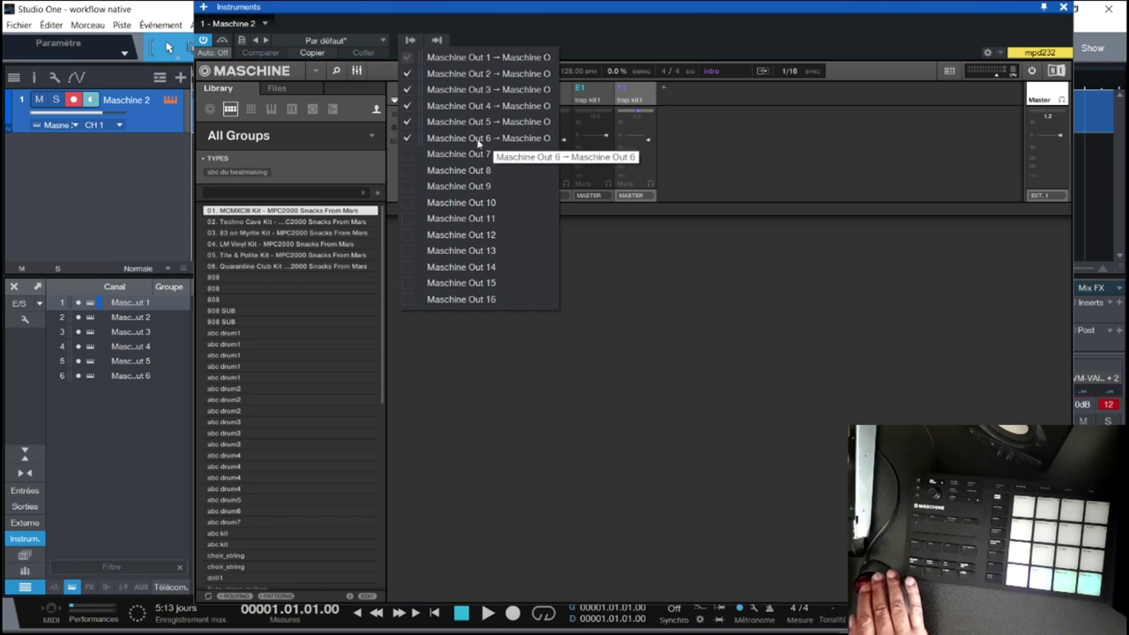
{"action": "left_click", "coordinate": [672, 150]}
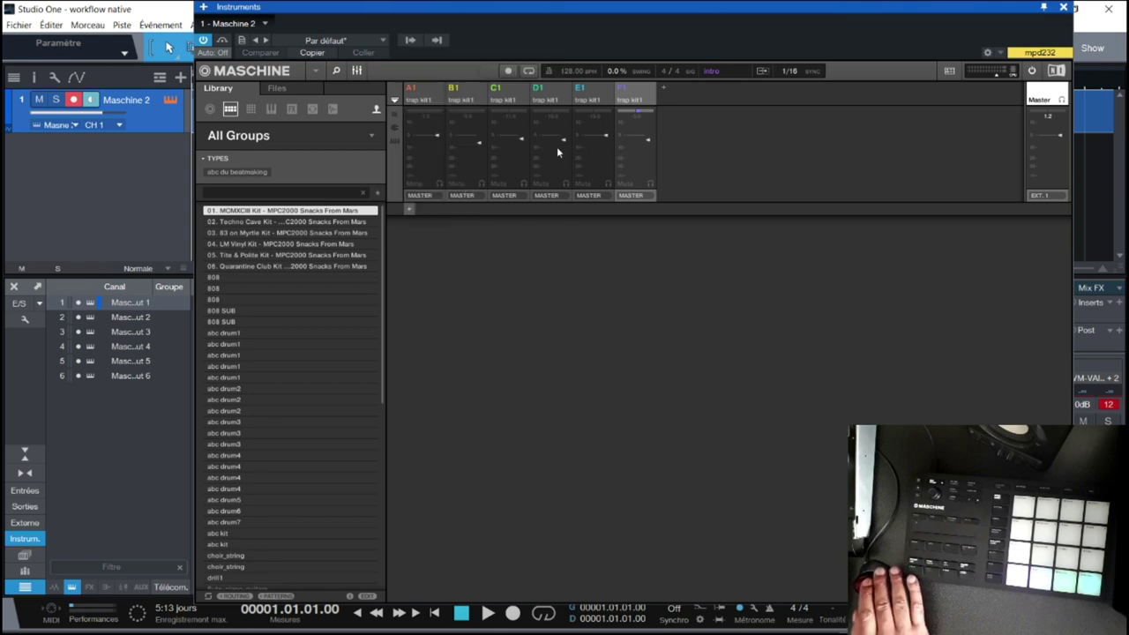
- Route groups B1, C1, D1, E1 and F1 to Ext. 1, 2, 3, 4 and 5 respectively, and close the instrument window
{"action": "left_click", "coordinate": [462, 195]}
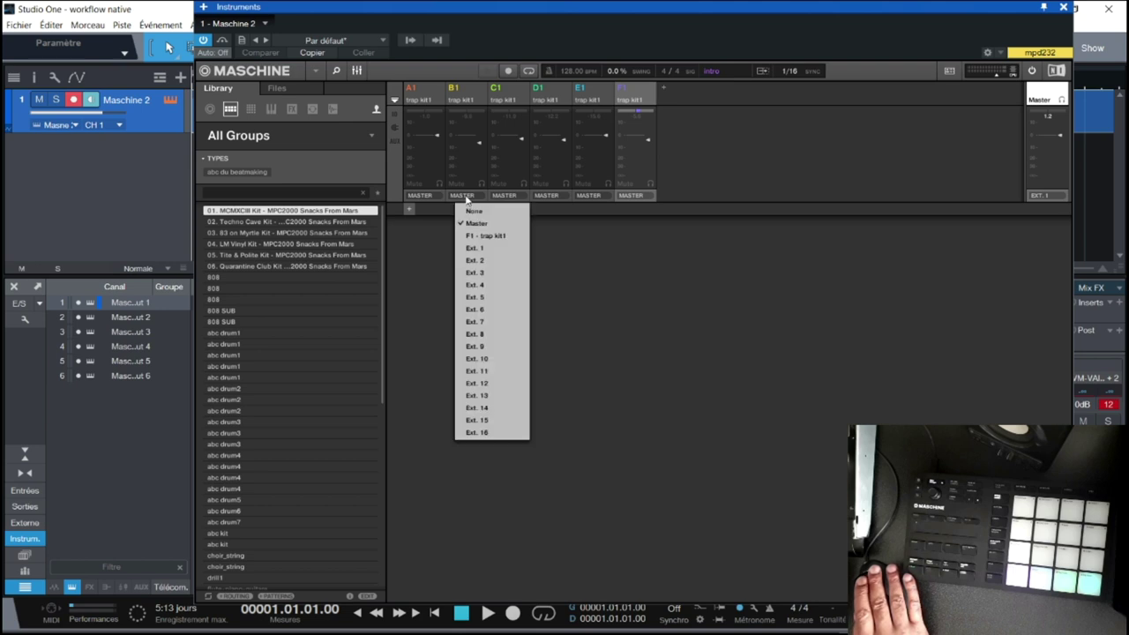
{"action": "left_click", "coordinate": [477, 249]}
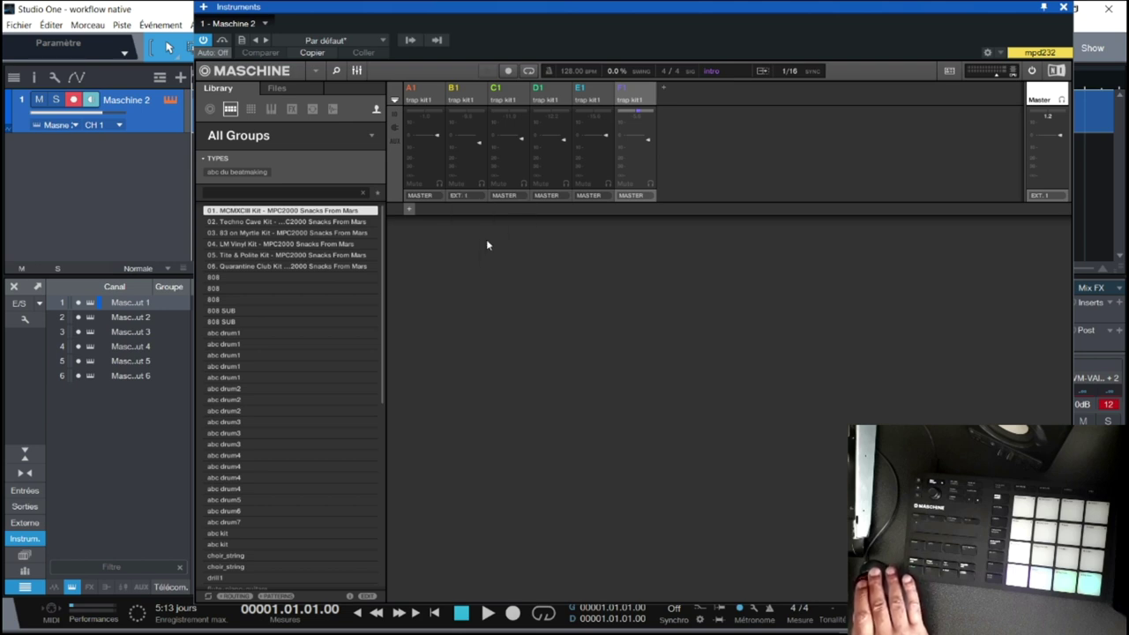
{"action": "left_click", "coordinate": [510, 198]}
{"action": "left_click", "coordinate": [521, 276]}
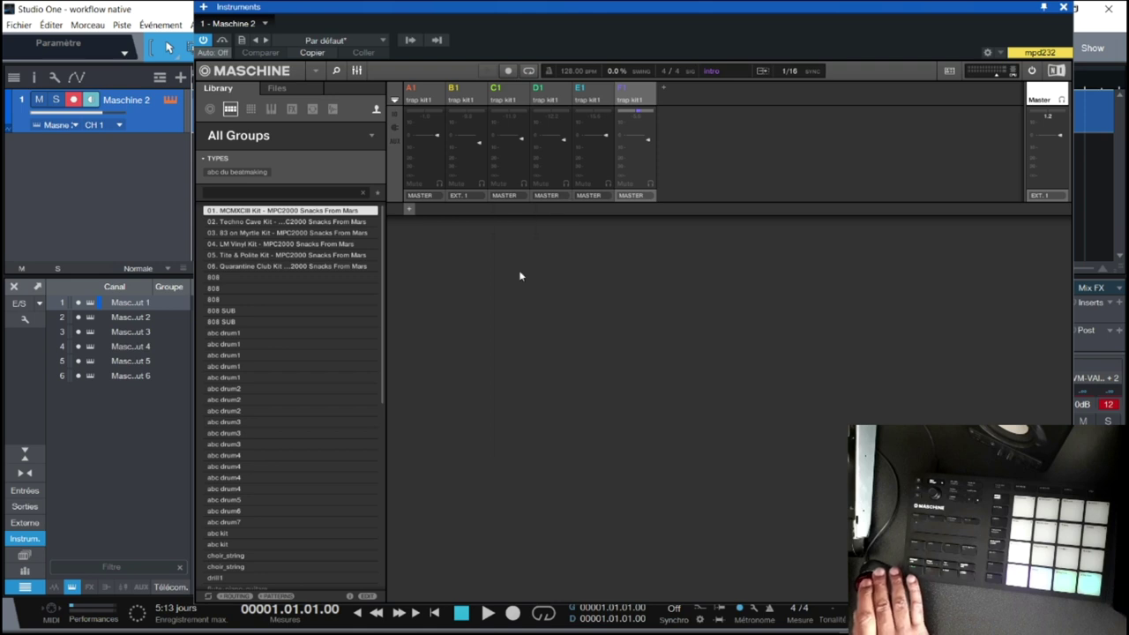
{"action": "left_click", "coordinate": [546, 195]}
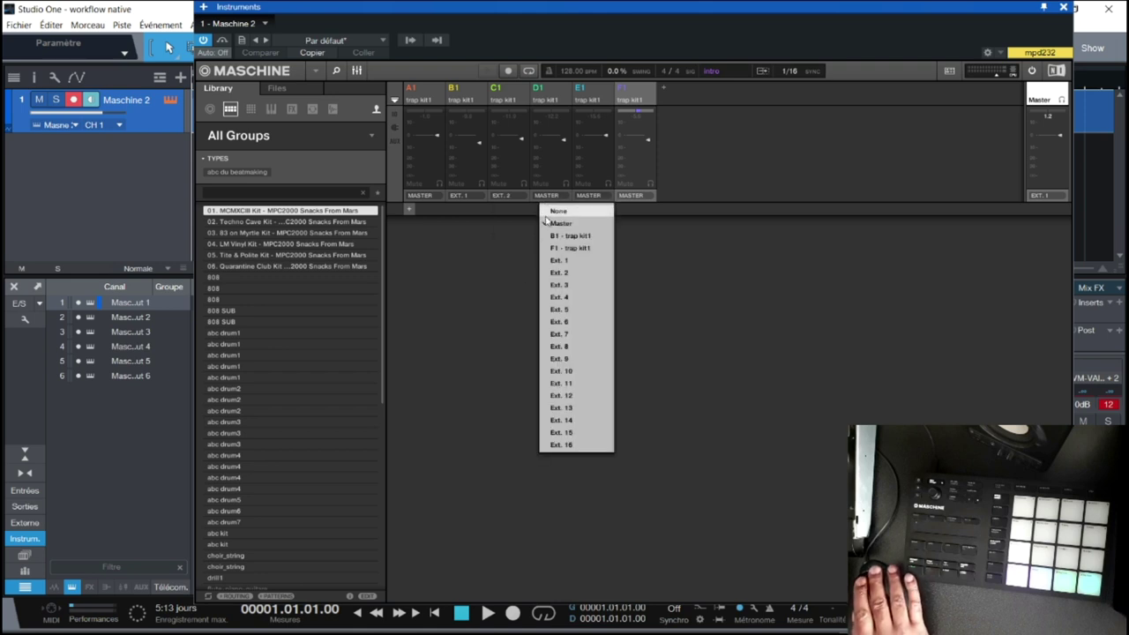
{"action": "left_click", "coordinate": [560, 287]}
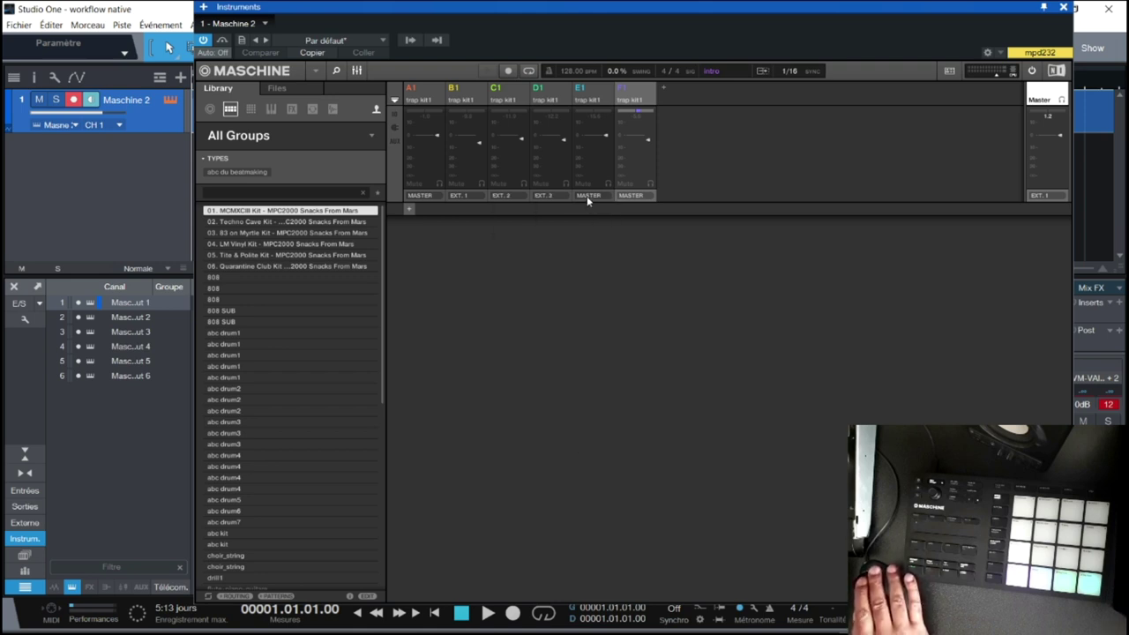
{"action": "left_click", "coordinate": [589, 196]}
{"action": "left_click", "coordinate": [599, 298]}
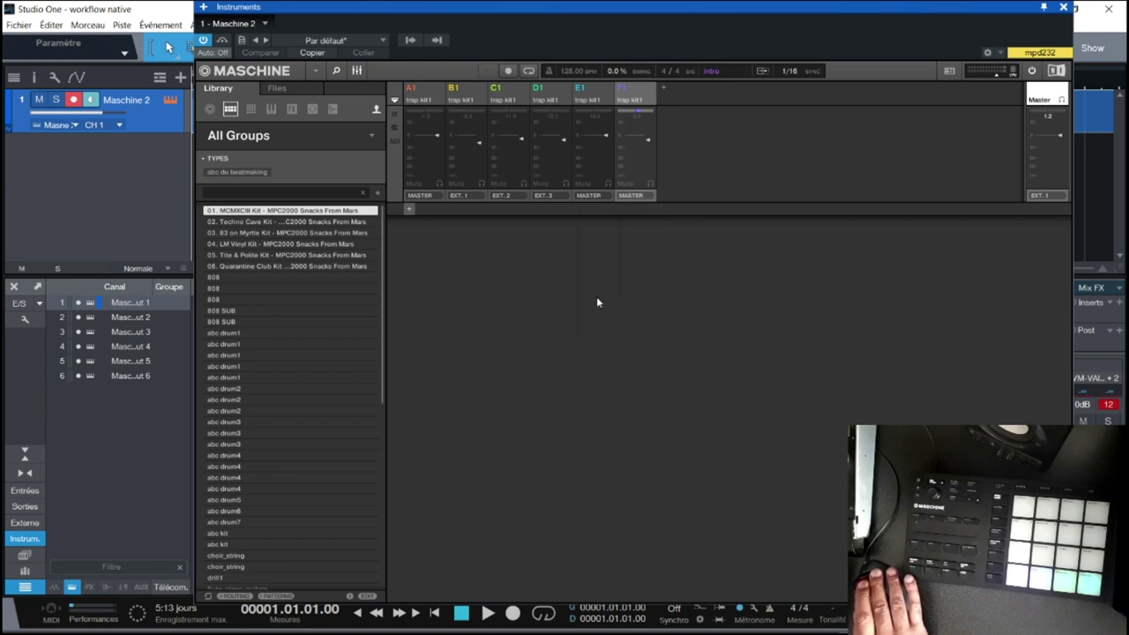
{"action": "left_click", "coordinate": [633, 196]}
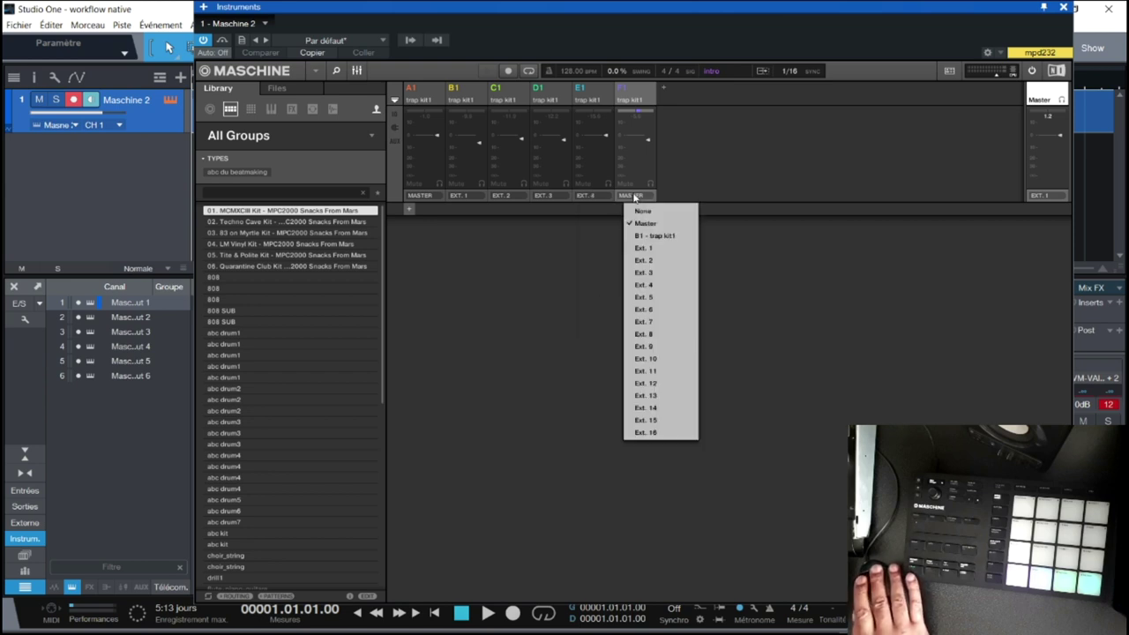
{"action": "left_click", "coordinate": [653, 298]}
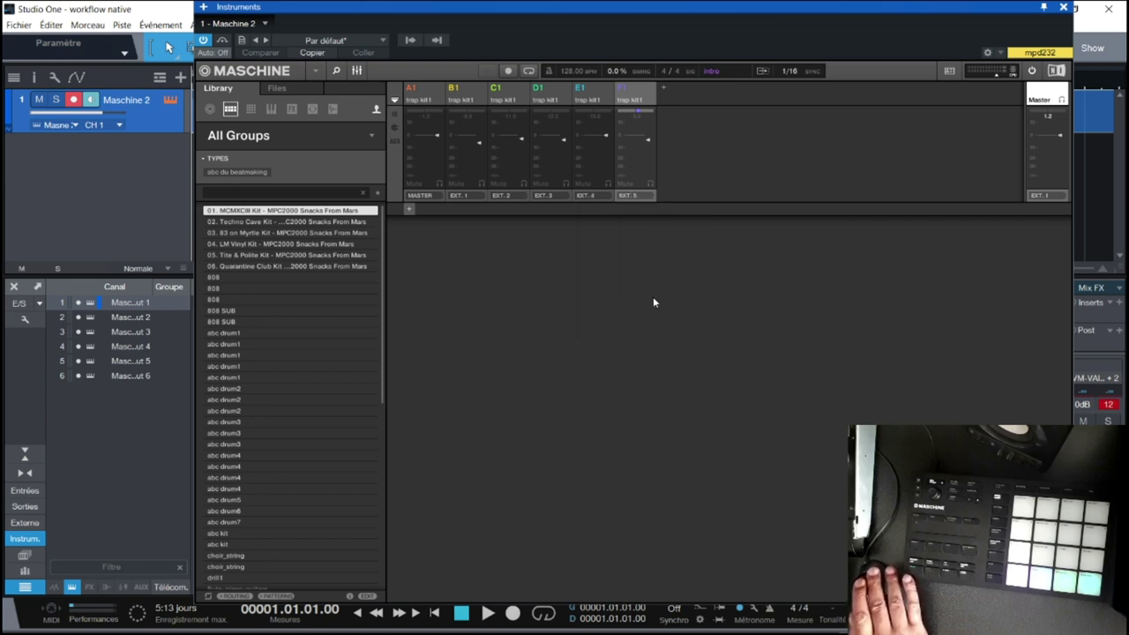
{"action": "left_click", "coordinate": [1064, 8]}
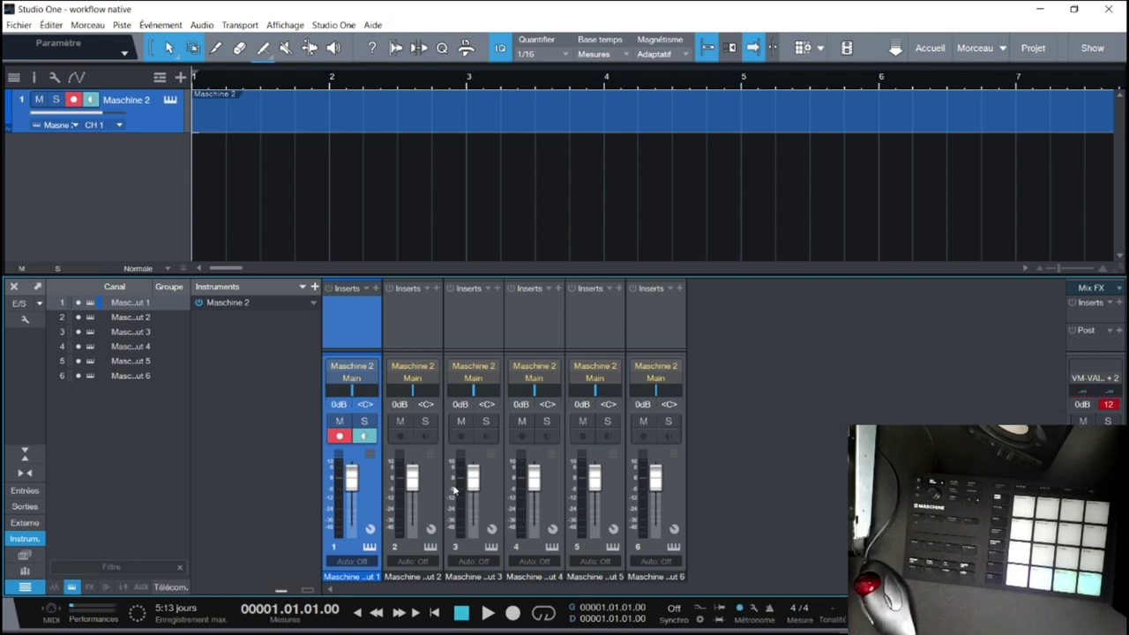
- Play the song while briefly soloing Maschine outputs 3 and 4 in turn, and disarm recording on Maschine output 1
{"action": "key", "text": "space"}
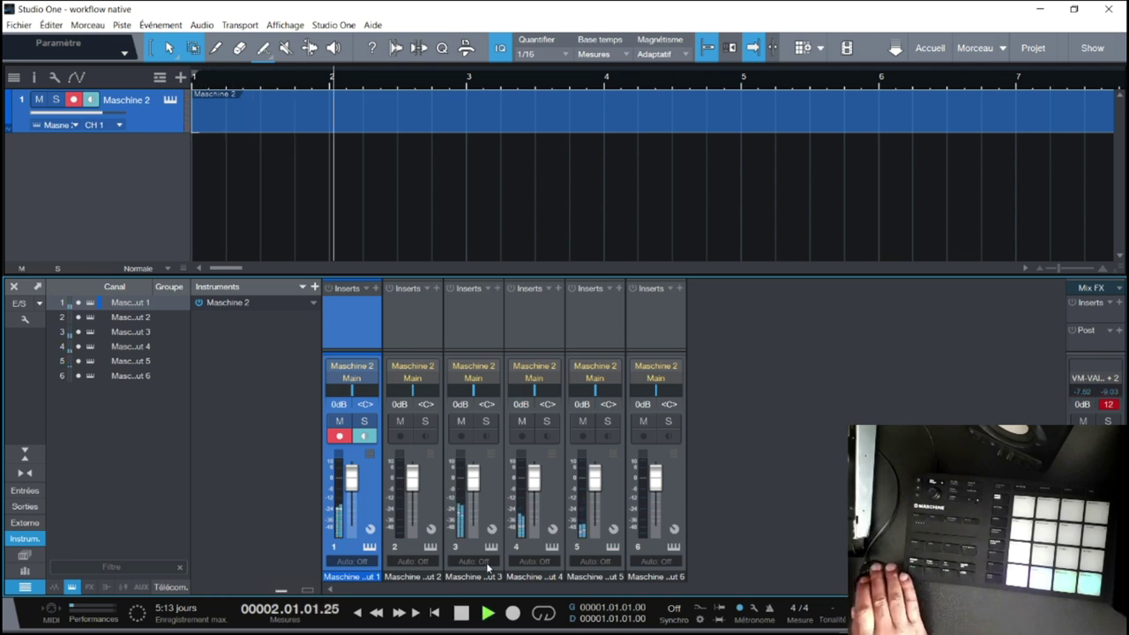
{"action": "left_click", "coordinate": [487, 423]}
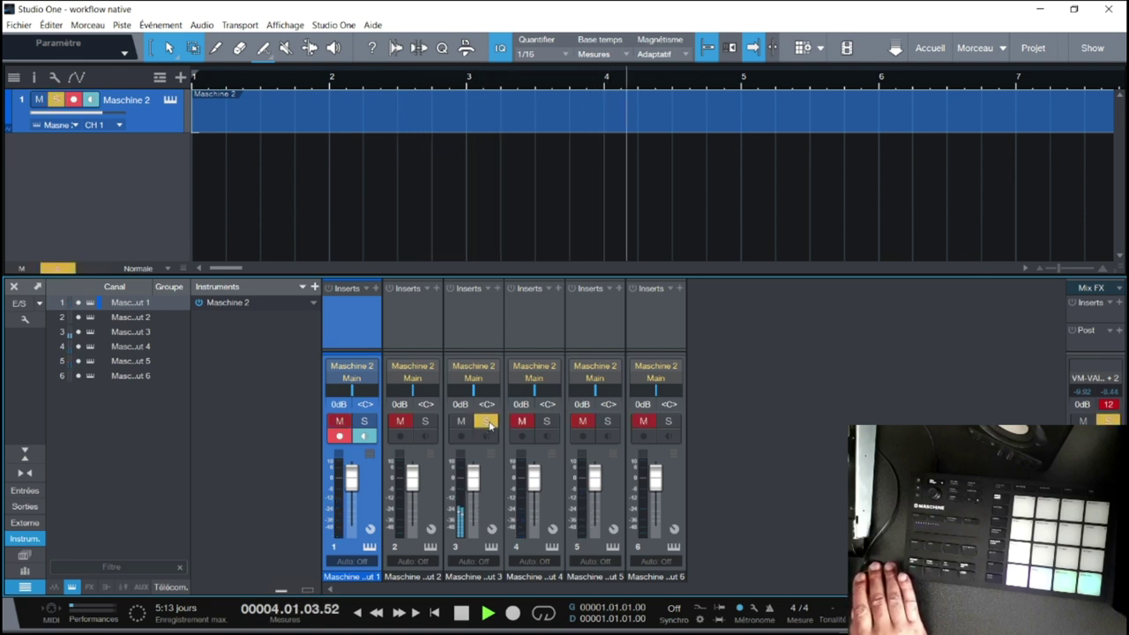
{"action": "left_click", "coordinate": [492, 425]}
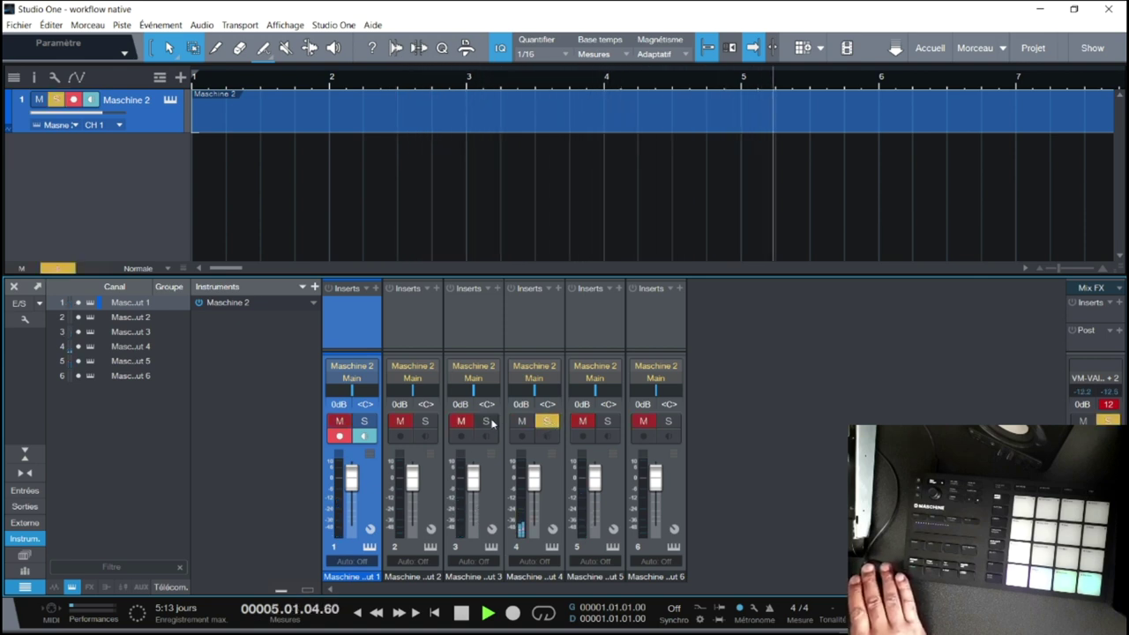
{"action": "left_click", "coordinate": [547, 422]}
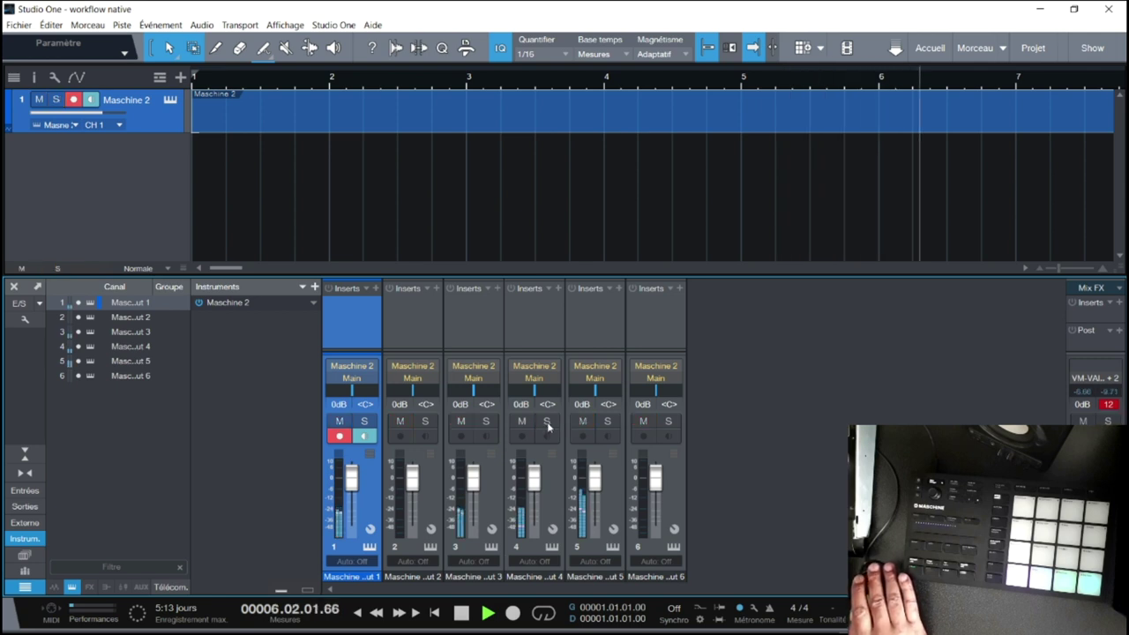
{"action": "left_click", "coordinate": [342, 436]}
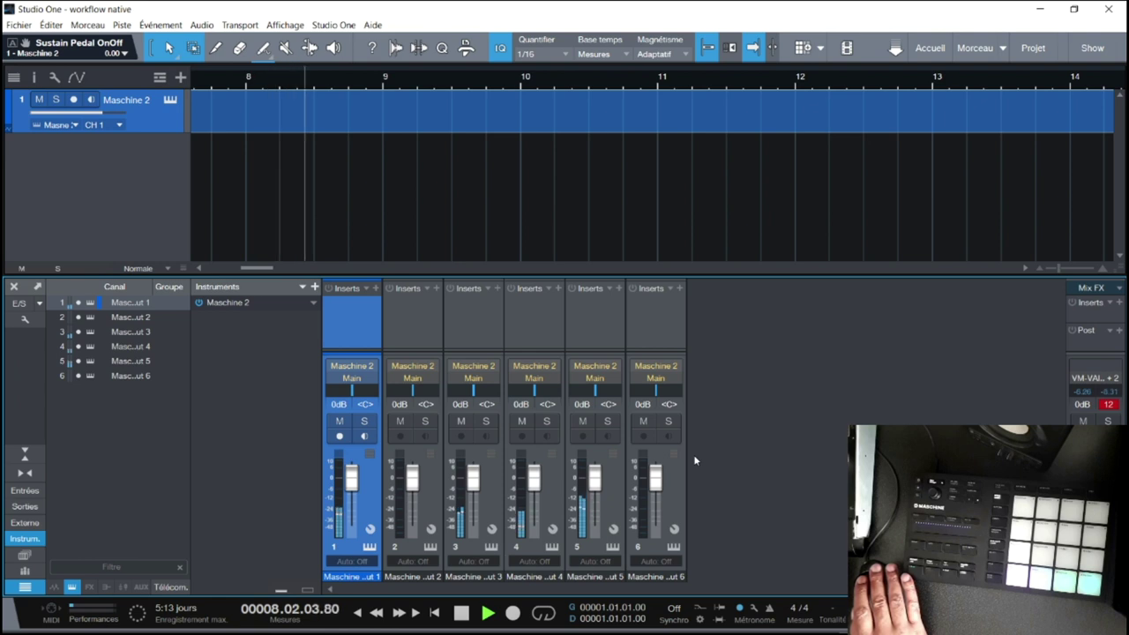
- Audition Maschine outputs 2, 5 and 1 in solo one after another, and return to the song's start
{"action": "left_click", "coordinate": [426, 422]}
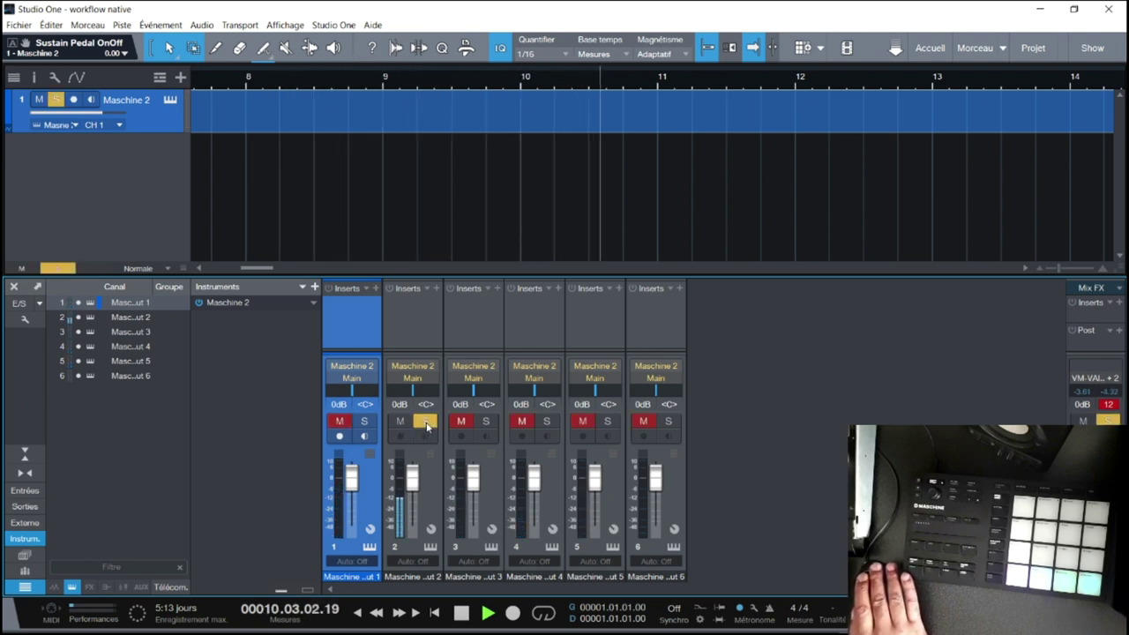
{"action": "left_click", "coordinate": [426, 422]}
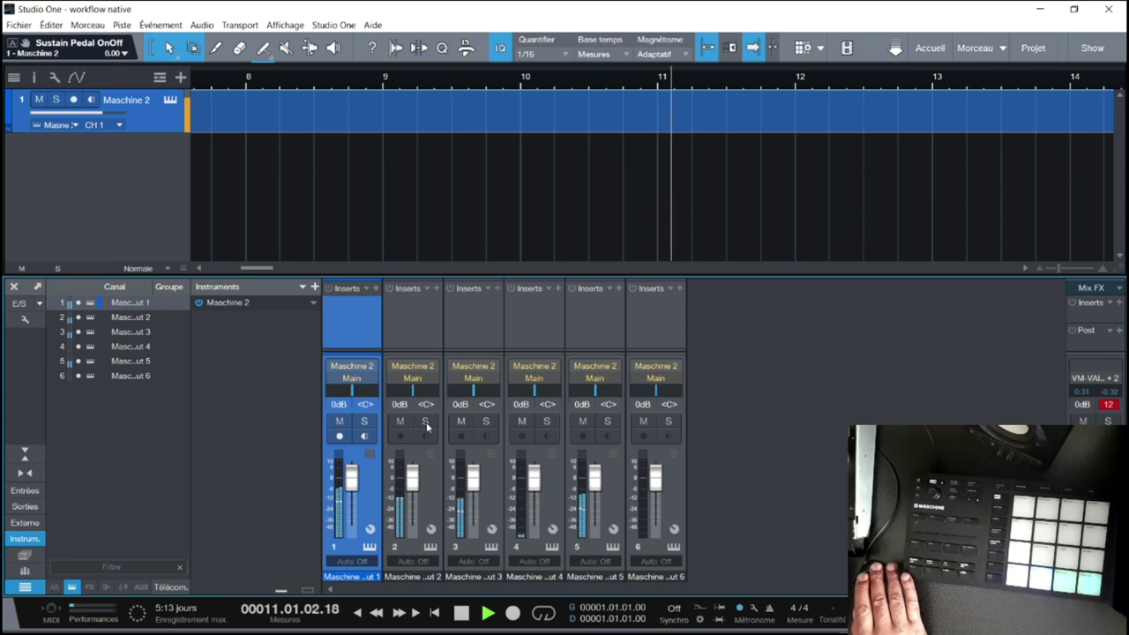
{"action": "left_click", "coordinate": [605, 423]}
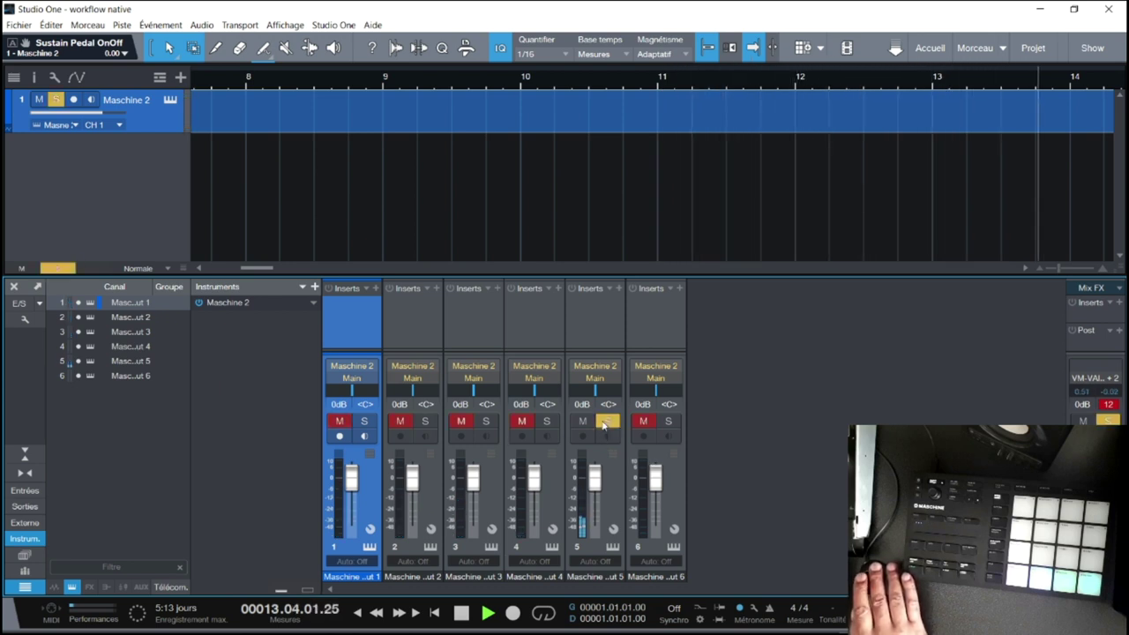
{"action": "left_click", "coordinate": [605, 422]}
{"action": "left_click", "coordinate": [364, 423]}
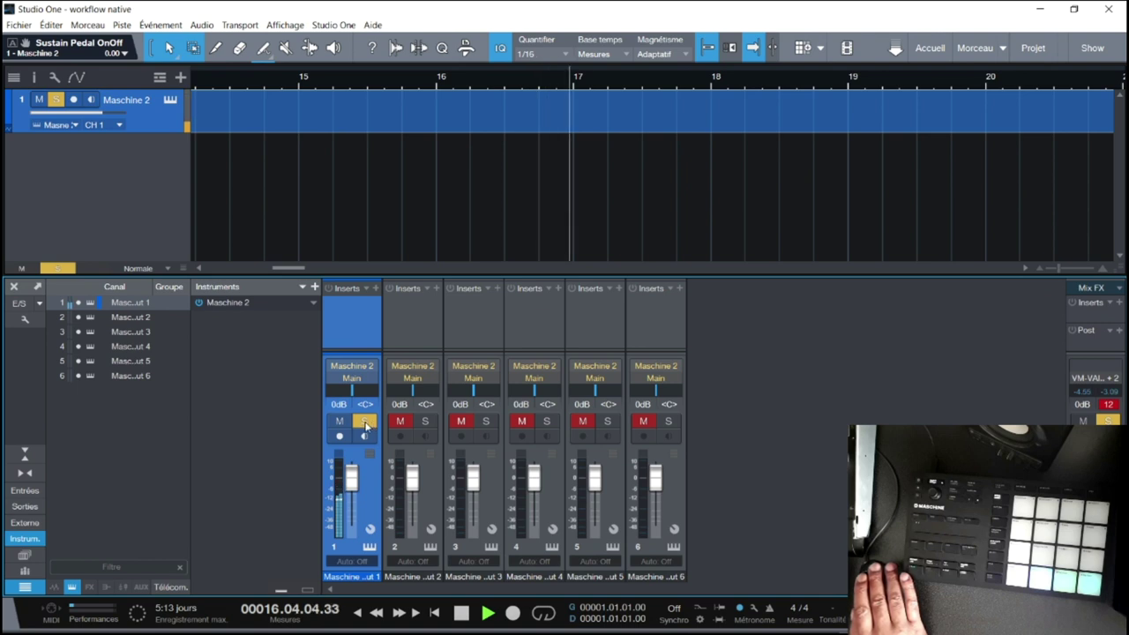
{"action": "left_click", "coordinate": [364, 422]}
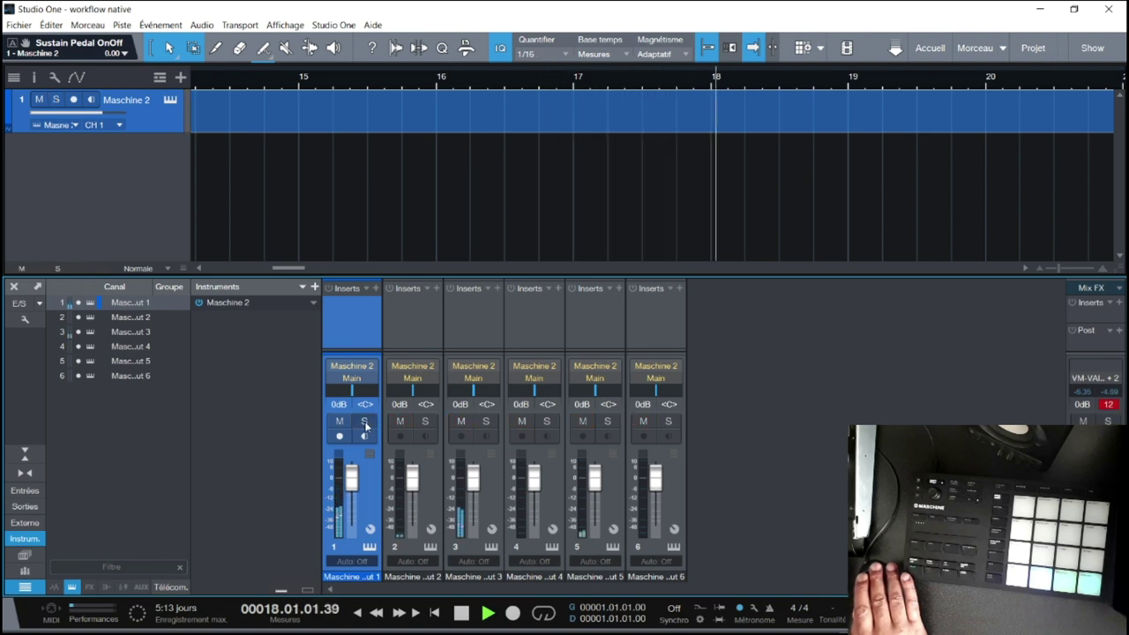
{"action": "key", "text": "space"}
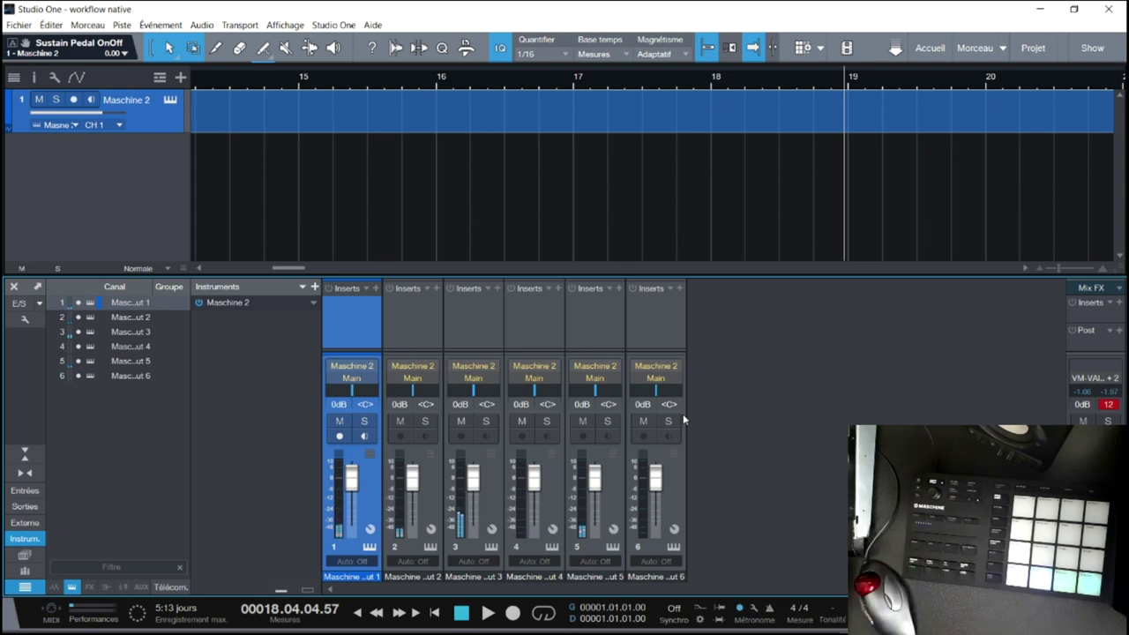
{"action": "key", "text": "Home"}
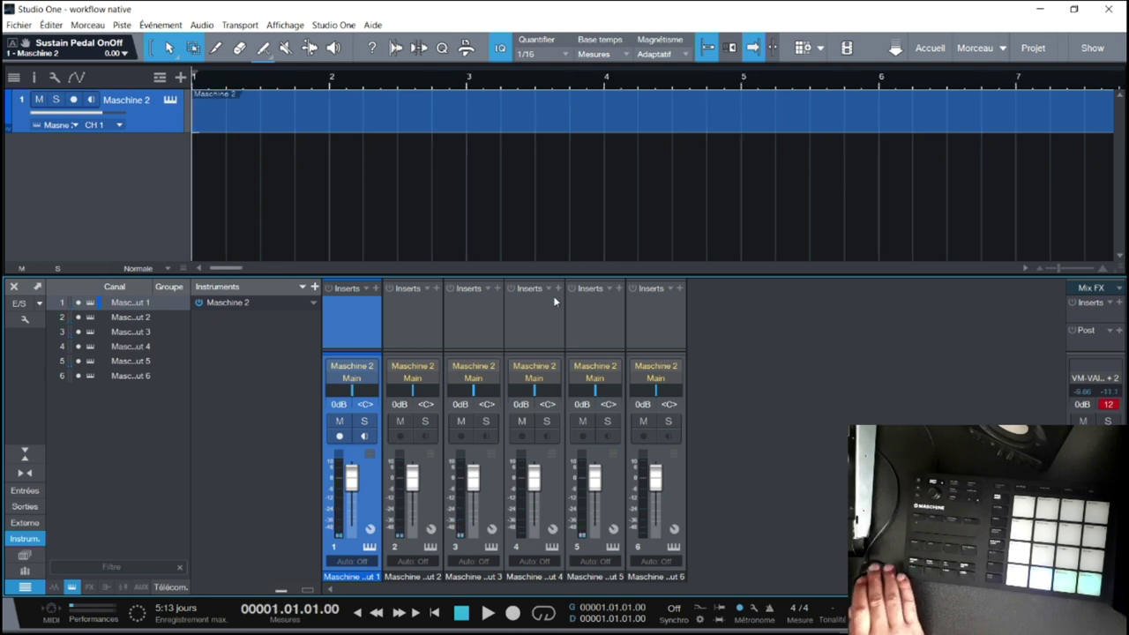
- Reopen the Maschine 2 instrument window and activate the additional Maschine Out 7 output
{"action": "left_click", "coordinate": [369, 547]}
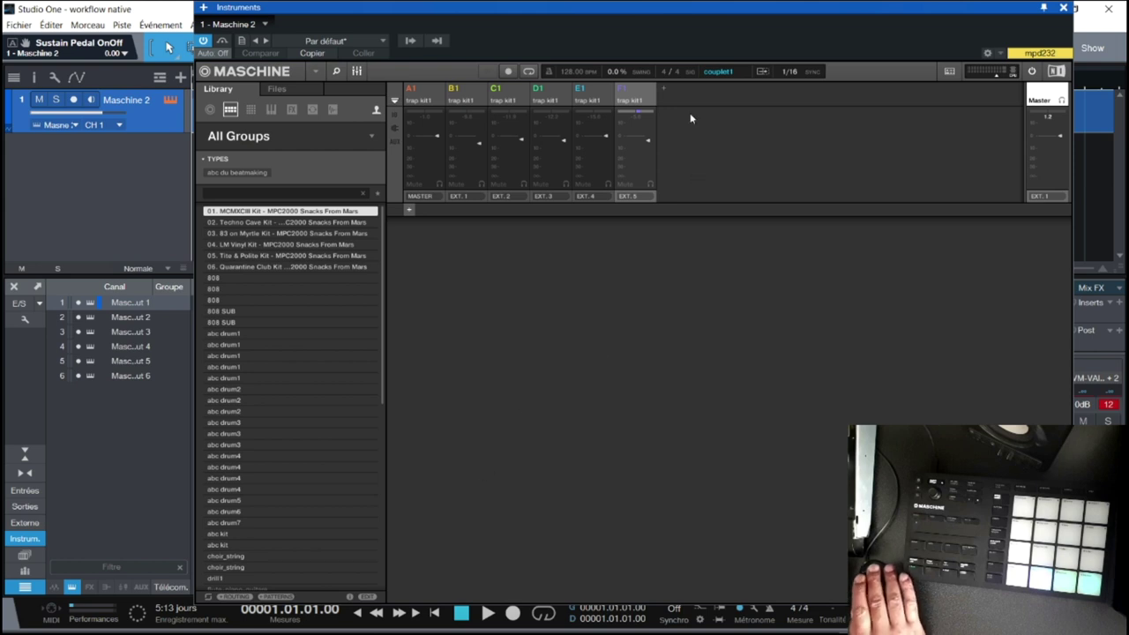
{"action": "left_click", "coordinate": [407, 41]}
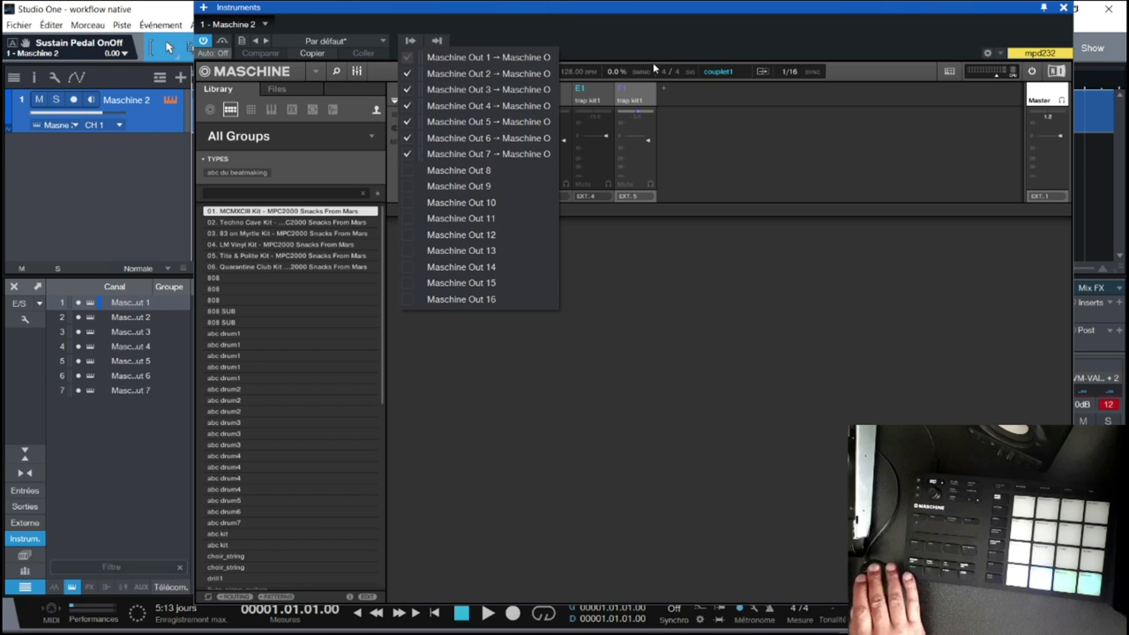
{"action": "left_click", "coordinate": [642, 18]}
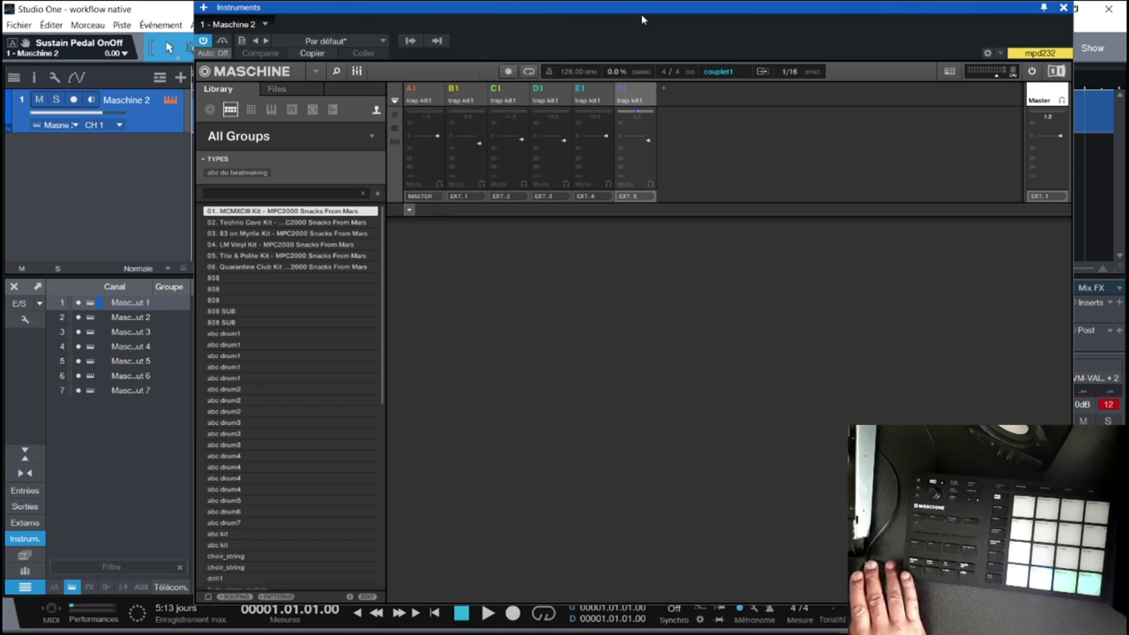
- Route sound 3 of Maschine group A1 to Ext. 7, and close the instrument window
{"action": "left_click", "coordinate": [424, 93]}
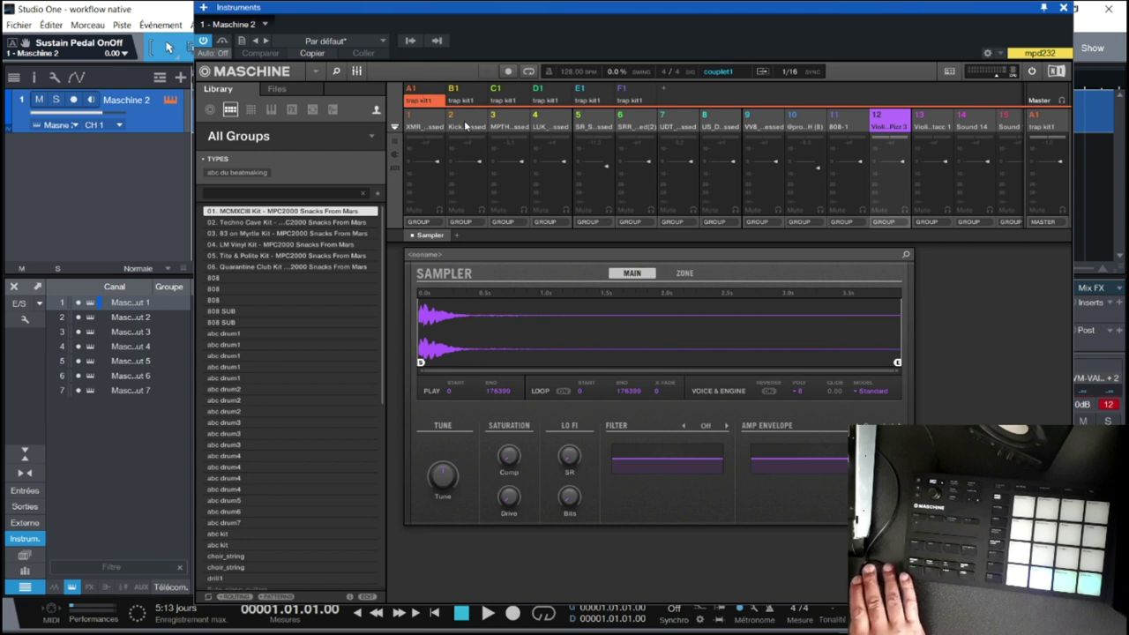
{"action": "left_click", "coordinate": [502, 222]}
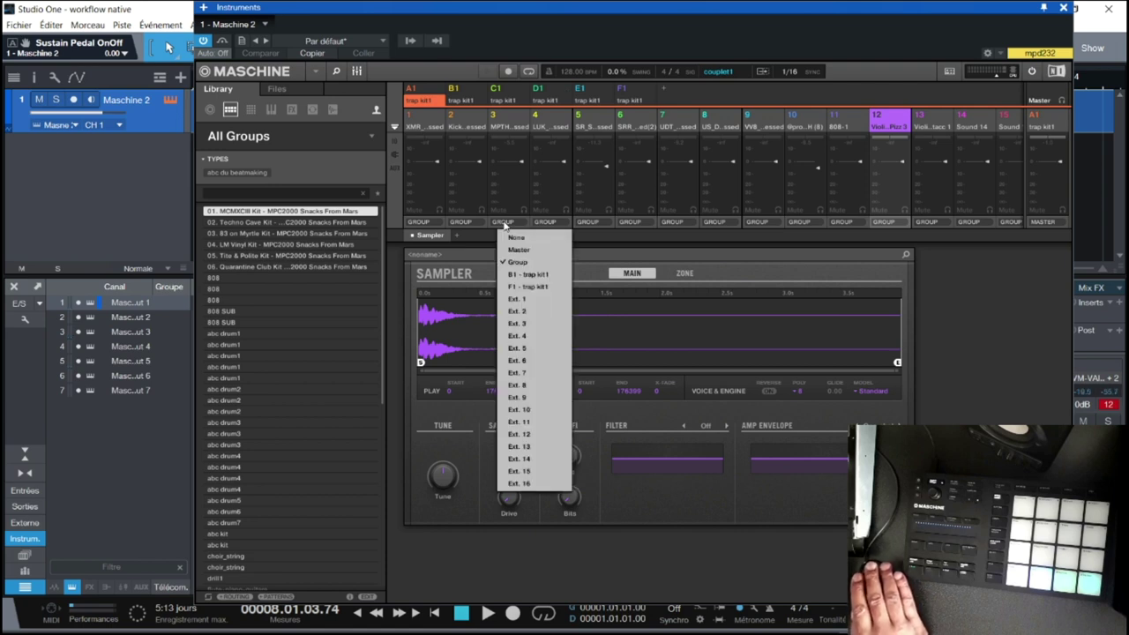
{"action": "left_click", "coordinate": [517, 374]}
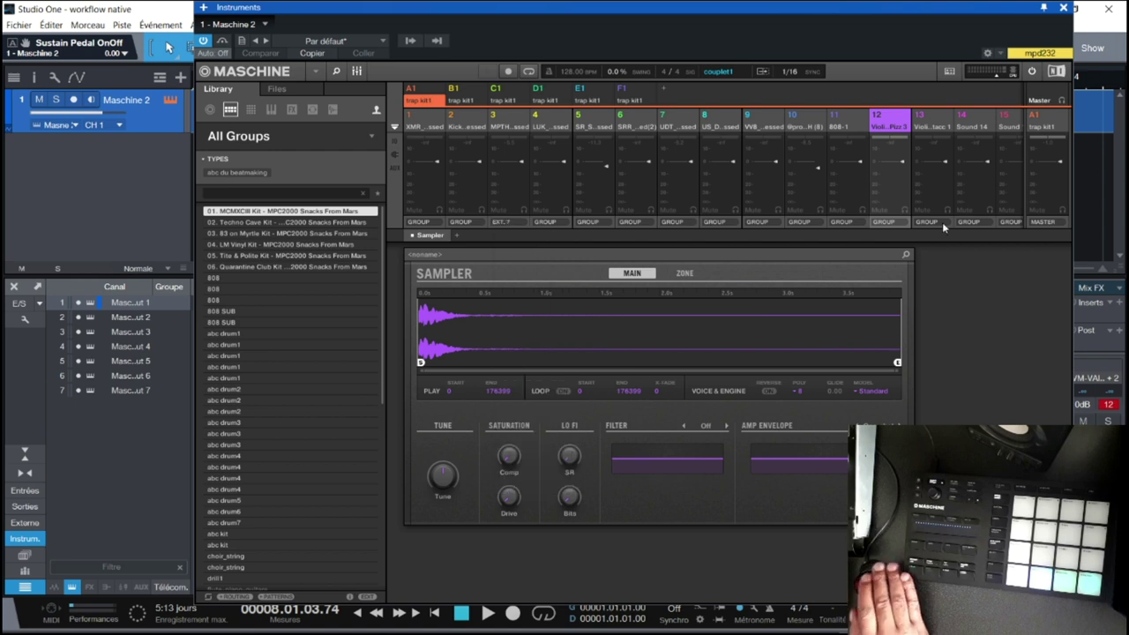
{"action": "left_click", "coordinate": [1064, 8]}
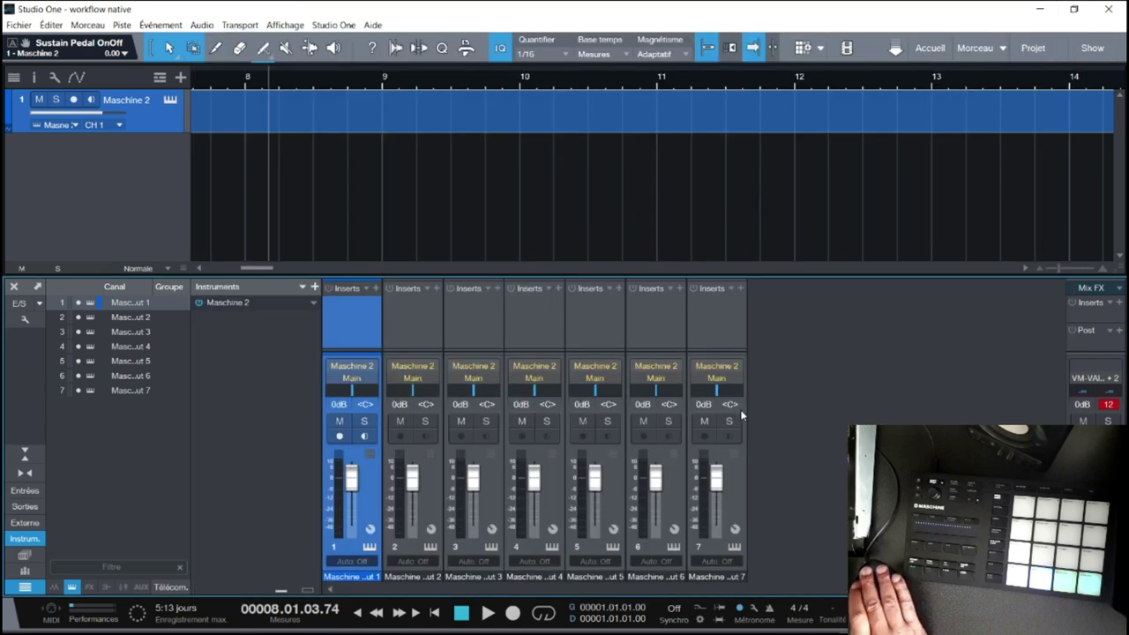
- Play the song, briefly soloing Maschine output 7 to hear the separately routed sound
{"action": "key", "text": "space"}
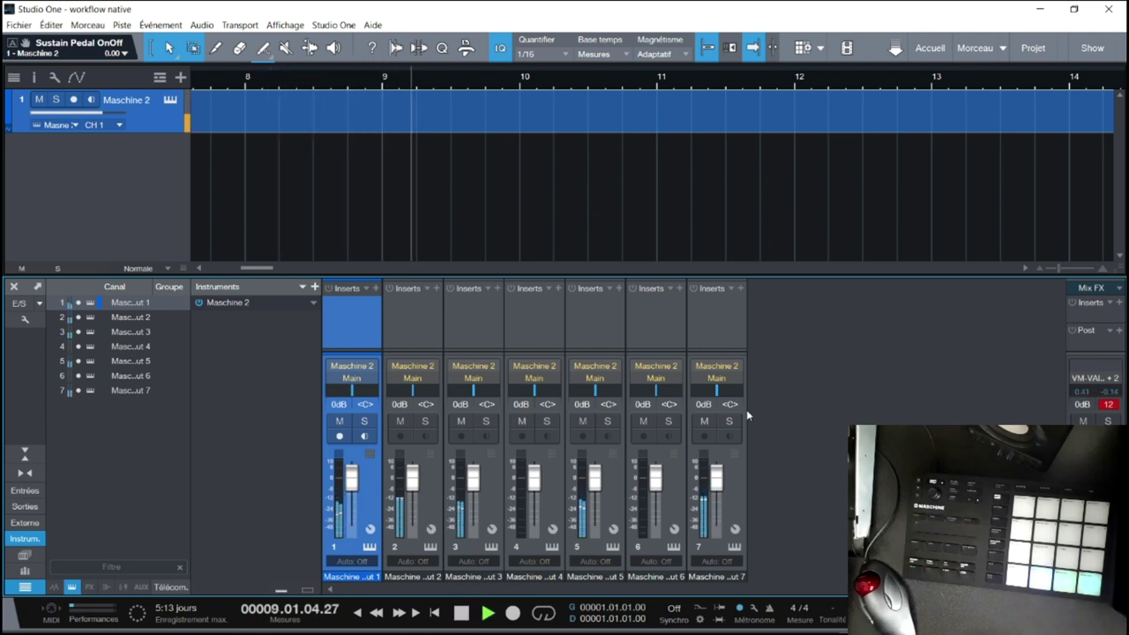
{"action": "left_click", "coordinate": [722, 422]}
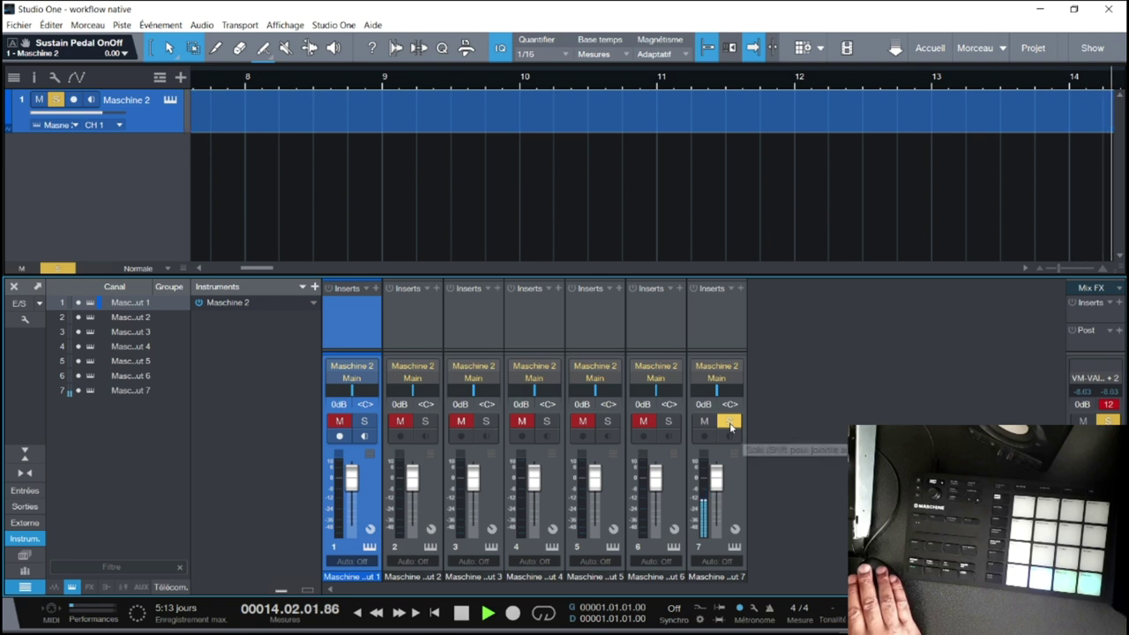
{"action": "left_click", "coordinate": [729, 423]}
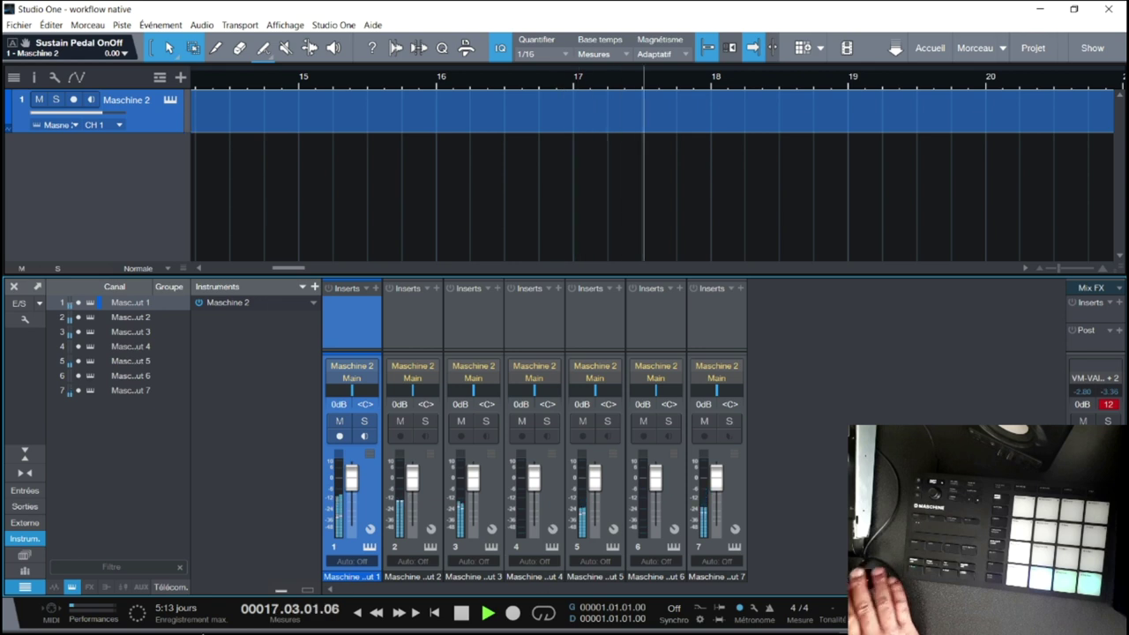
- Check the processor load in the performance monitor during playback, and close the monitor
{"action": "left_click", "coordinate": [95, 611]}
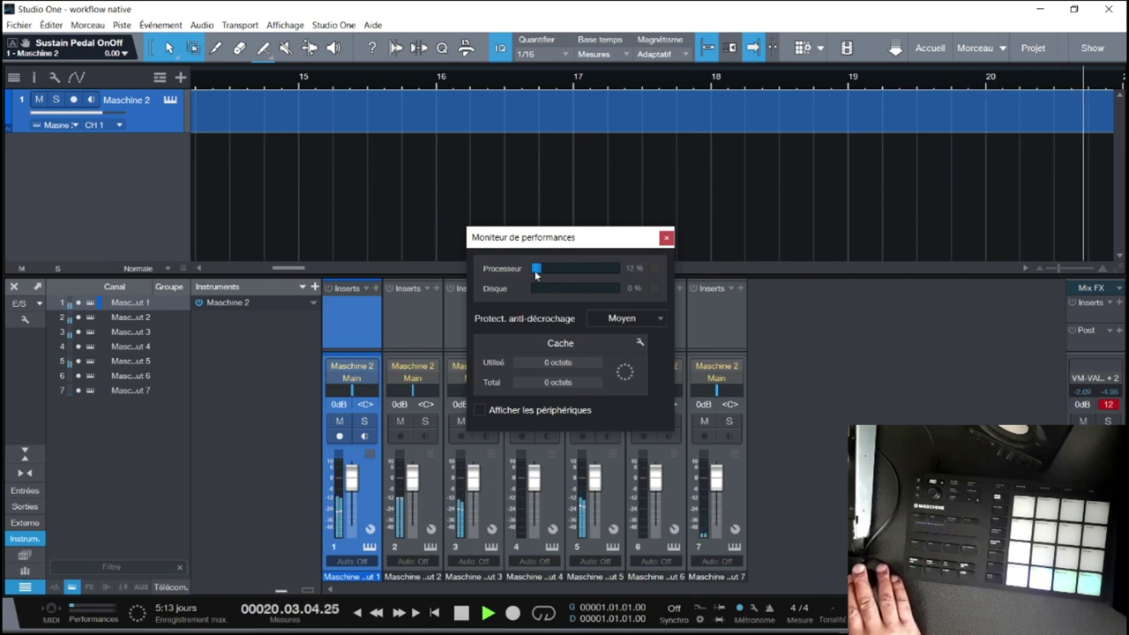
{"action": "left_click", "coordinate": [666, 237]}
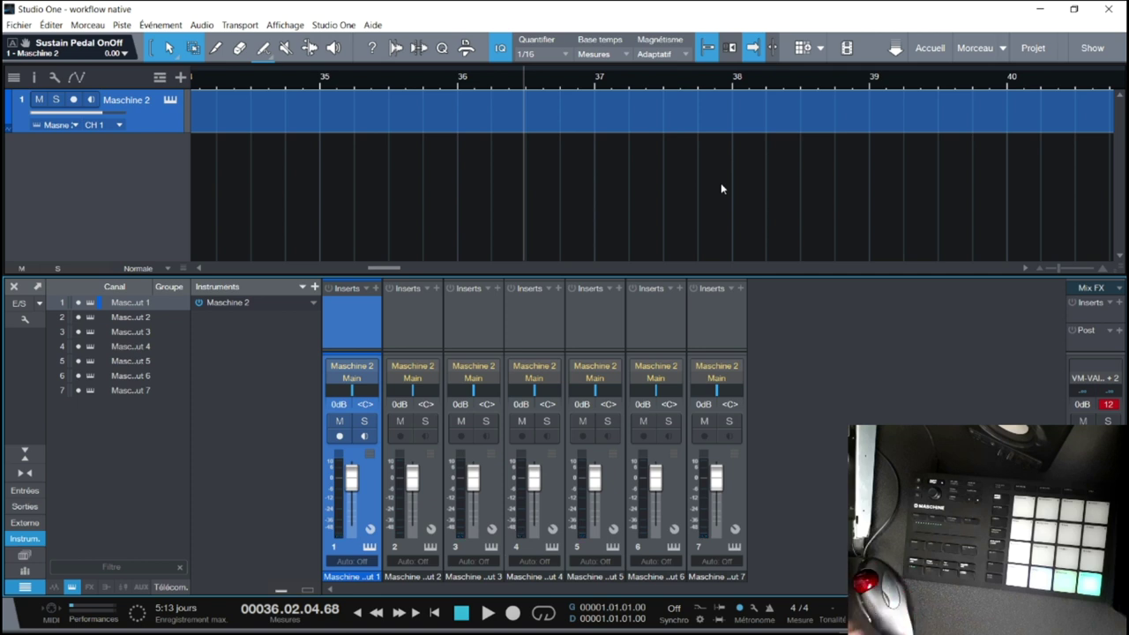
{"action": "left_click", "coordinate": [16, 24]}
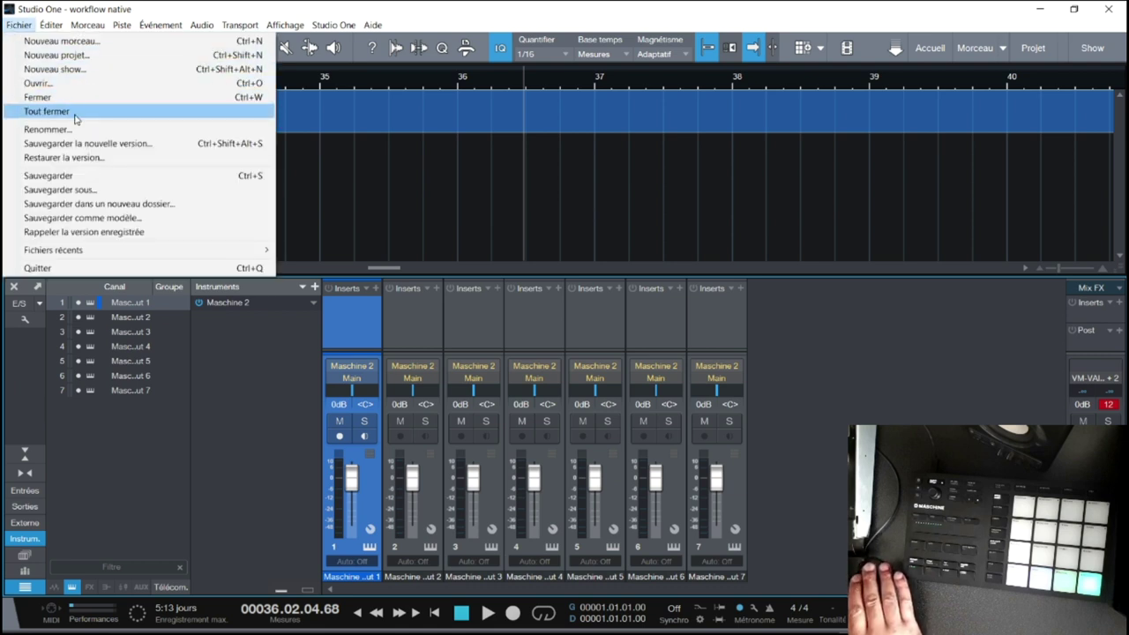
{"action": "left_click", "coordinate": [548, 201]}
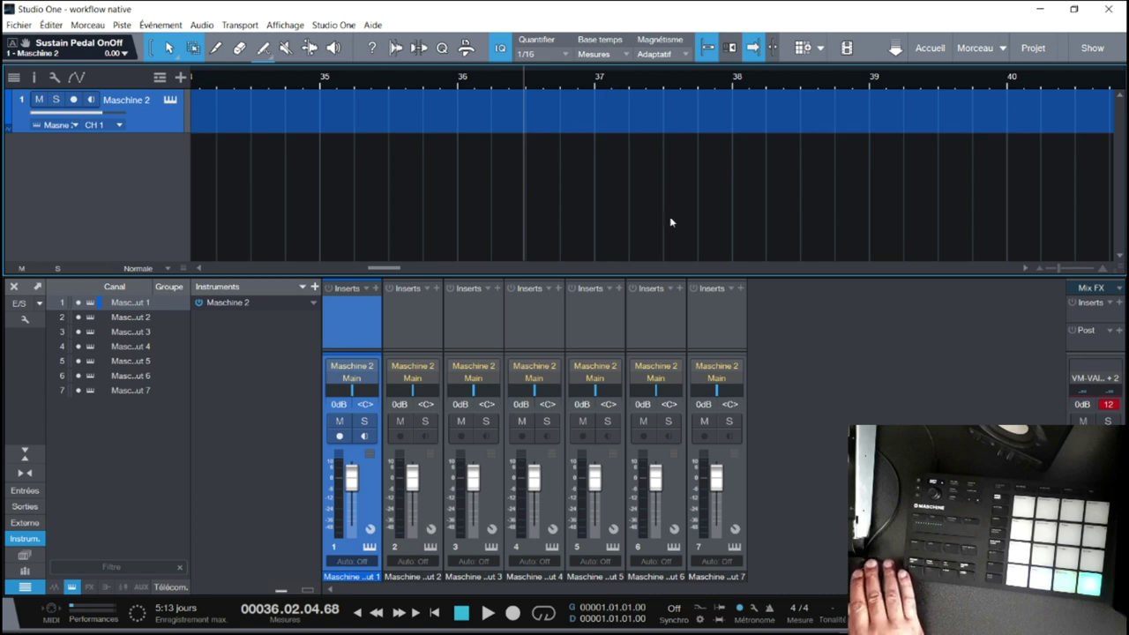
{"action": "left_click_drag", "start_coordinate": [398, 264], "coordinate": [184, 276]}
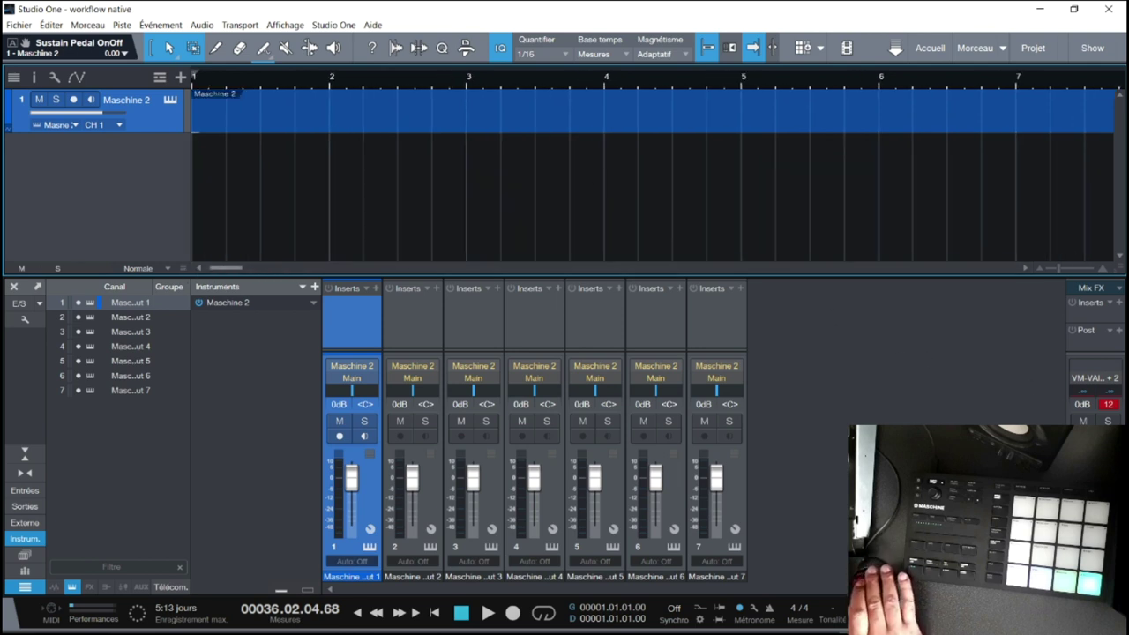
- Show the browser and load Porta Cassette as the Mix FX on the Main output
{"action": "key", "text": "F5"}
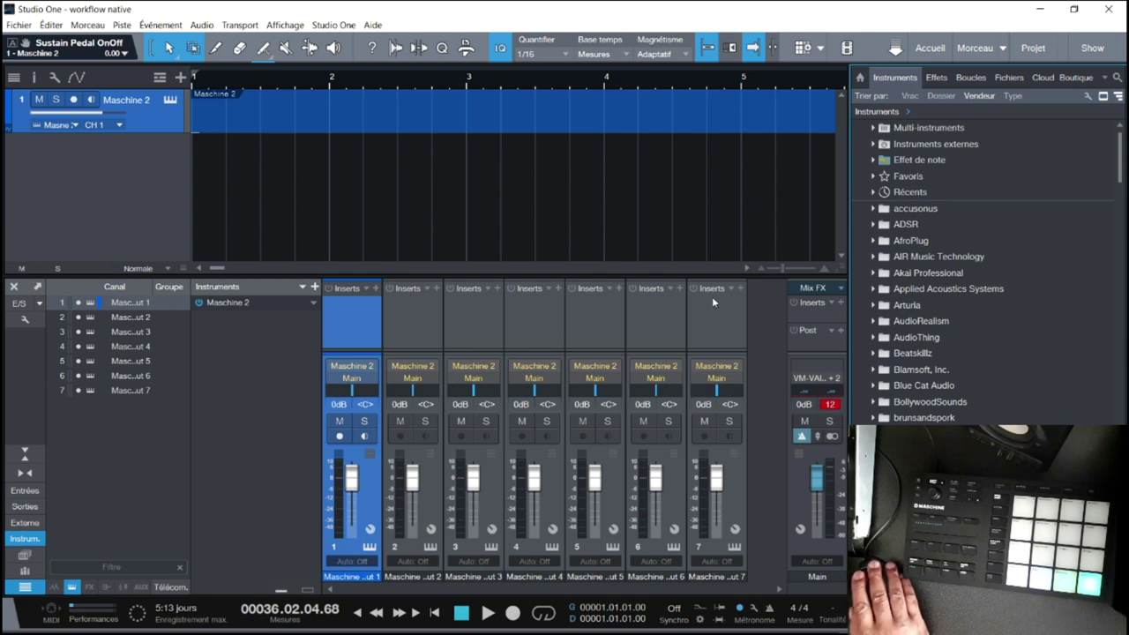
{"action": "left_click", "coordinate": [843, 293]}
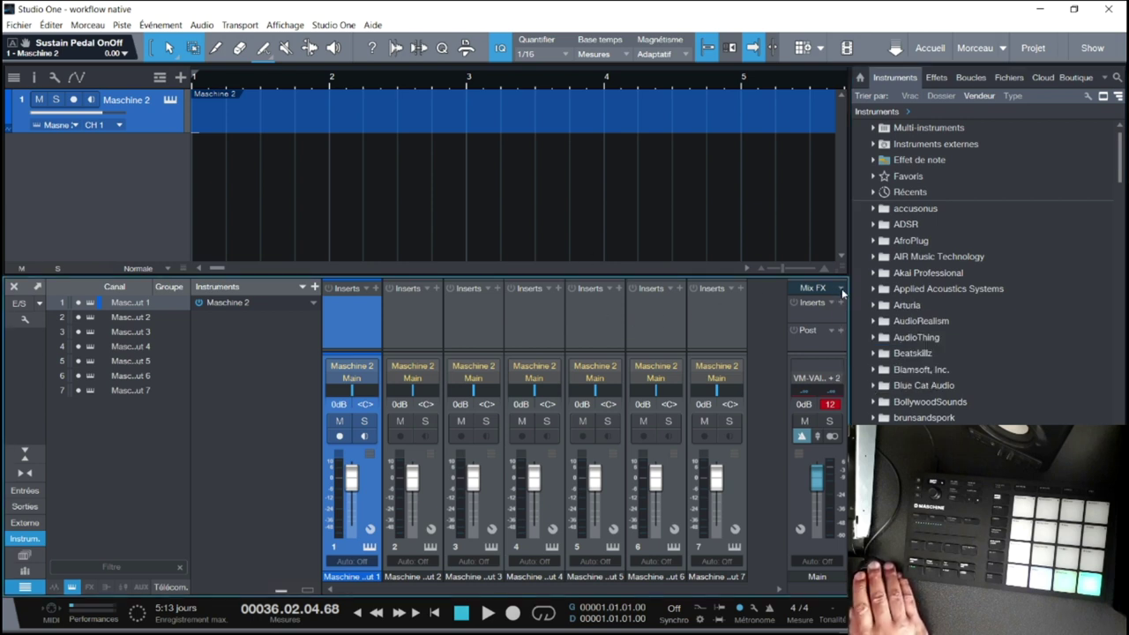
{"action": "left_click", "coordinate": [842, 294]}
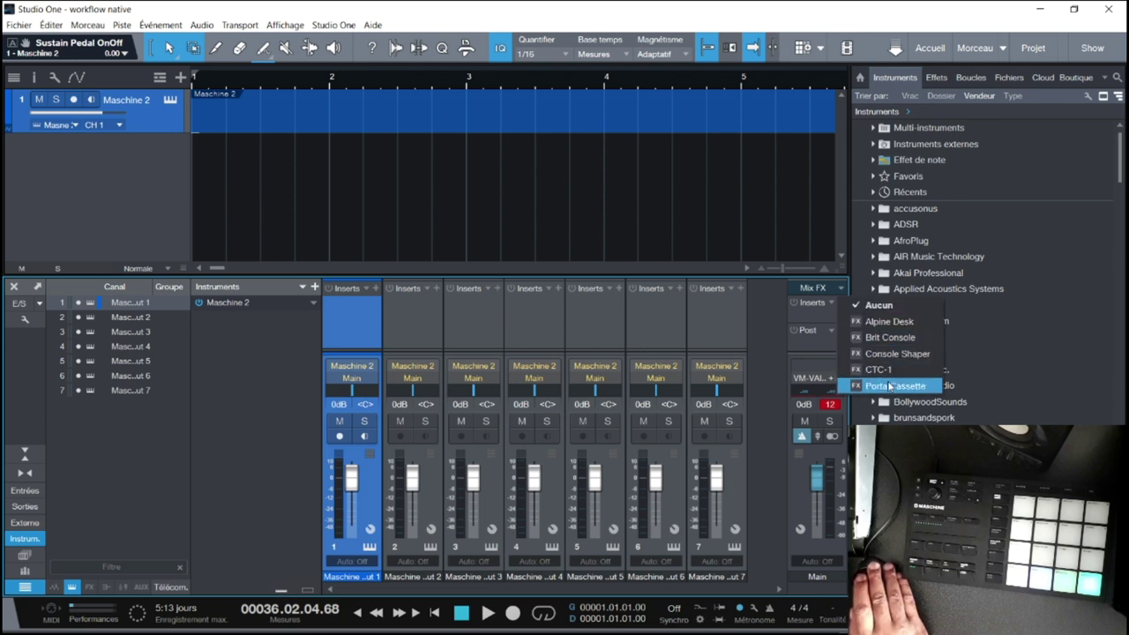
{"action": "left_click", "coordinate": [891, 386]}
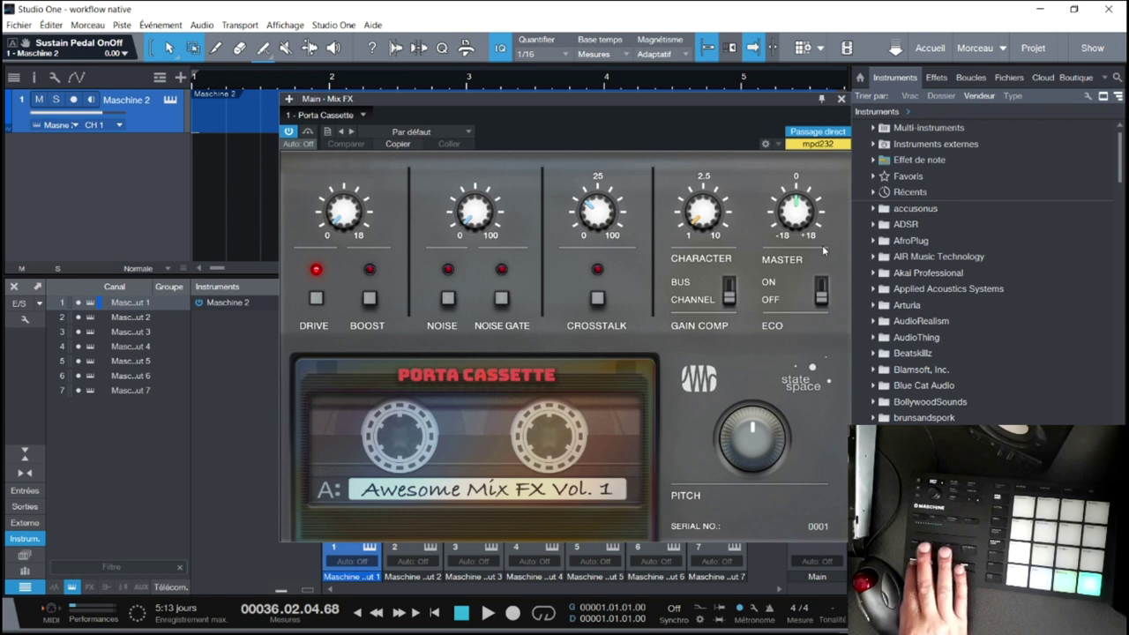
- Play the song while raising Porta Cassette's Character, setting Pitch to 0.36 and Drive to 7.29 dB
{"action": "key", "text": "space"}
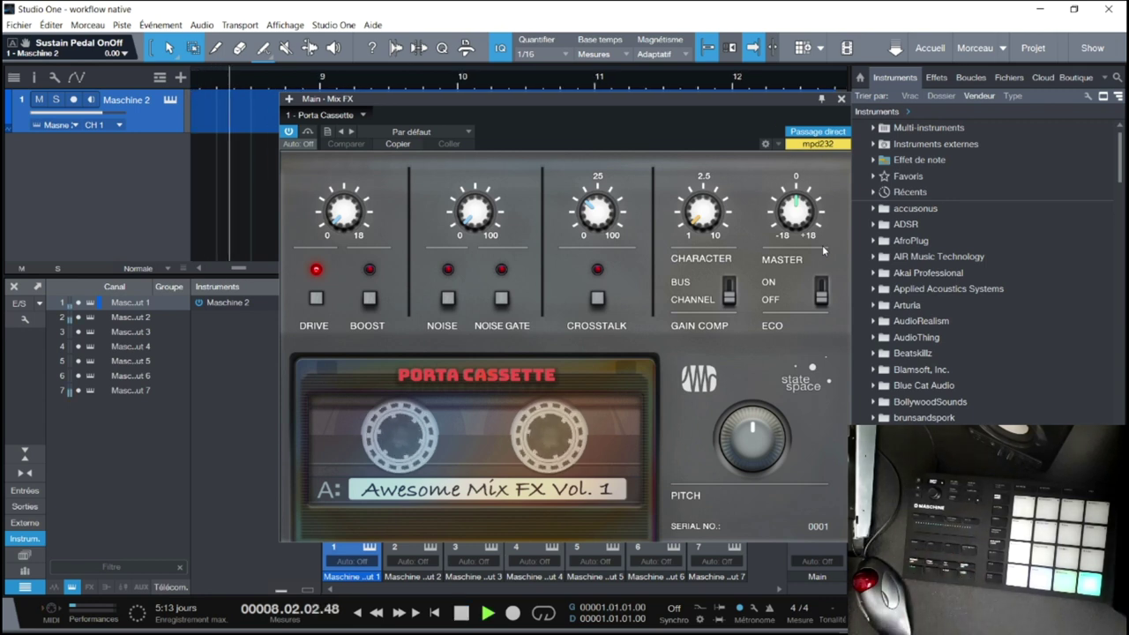
{"action": "left_click_drag", "start_coordinate": [705, 199], "coordinate": [678, 76]}
{"action": "left_click_drag", "start_coordinate": [744, 454], "coordinate": [743, 423]}
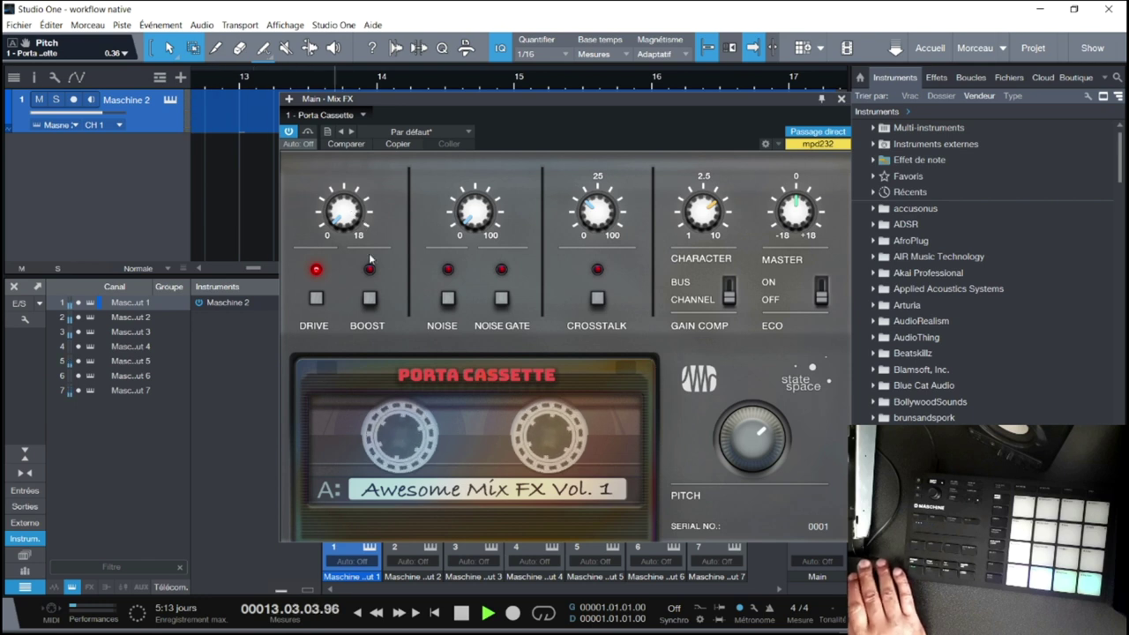
{"action": "left_click_drag", "start_coordinate": [346, 212], "coordinate": [346, 148]}
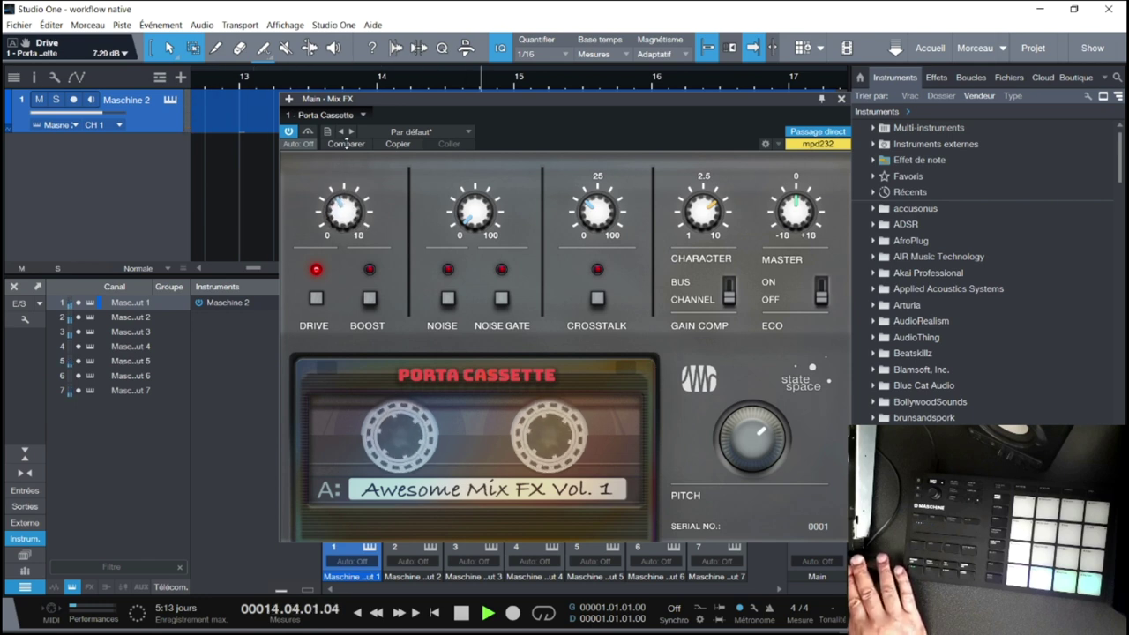
- Switch on Porta Cassette's Noise at 62 %, and enable Crosstalk with a slightly higher amount
{"action": "left_click", "coordinate": [449, 301]}
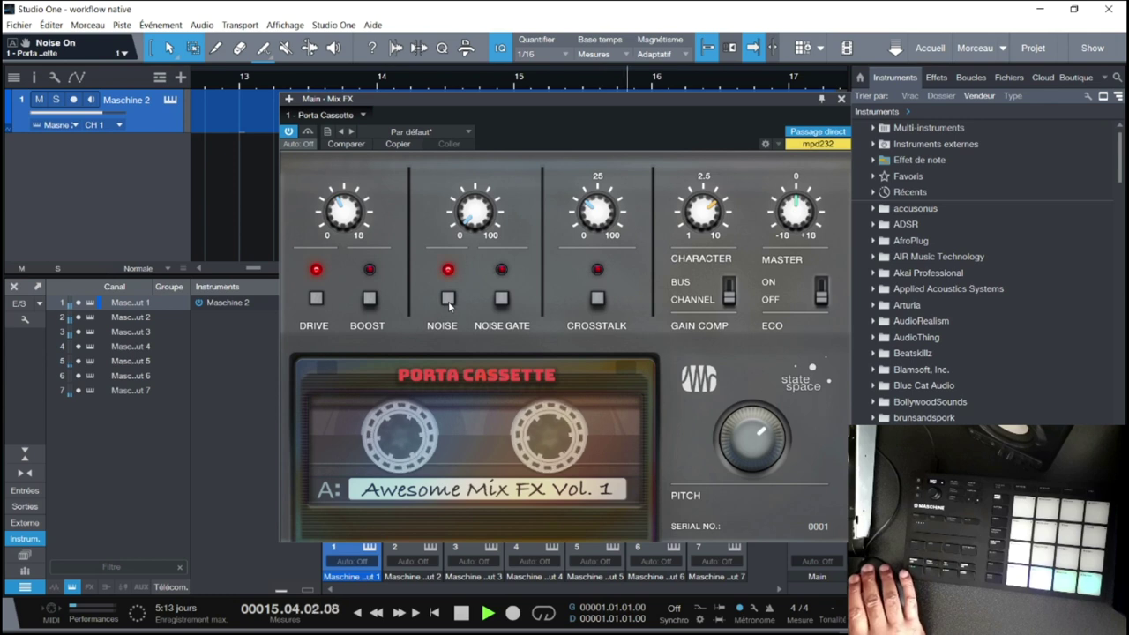
{"action": "left_click_drag", "start_coordinate": [496, 212], "coordinate": [473, 111]}
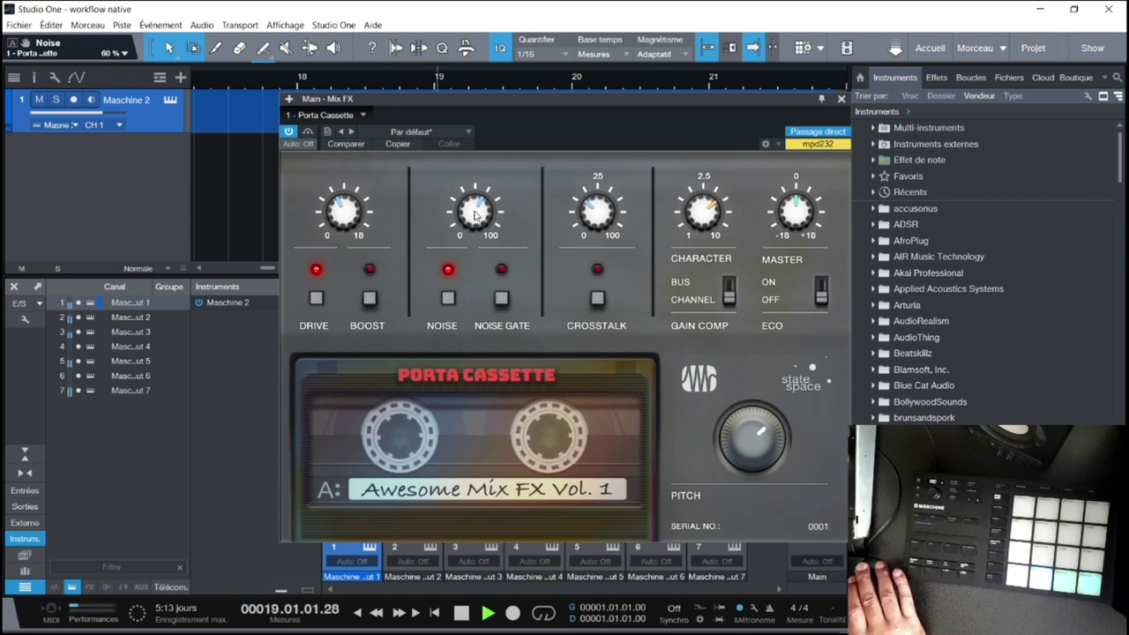
{"action": "scroll", "coordinate": [473, 208], "scroll_direction": "up", "scroll_amount": 1}
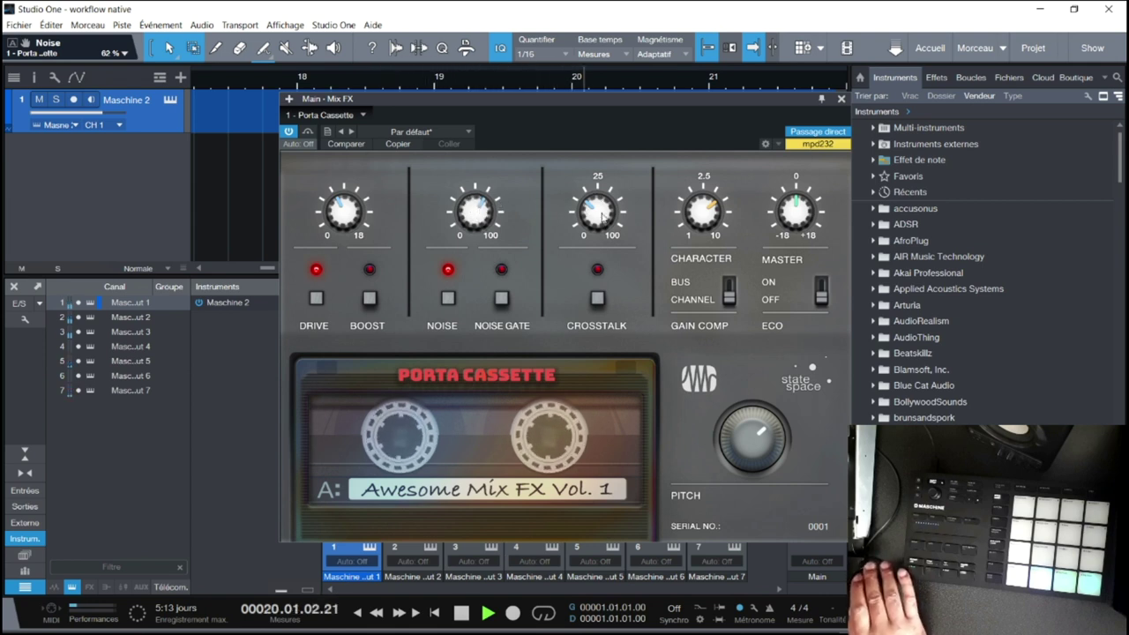
{"action": "left_click", "coordinate": [597, 297]}
{"action": "scroll", "coordinate": [600, 220], "scroll_direction": "up", "scroll_amount": 3}
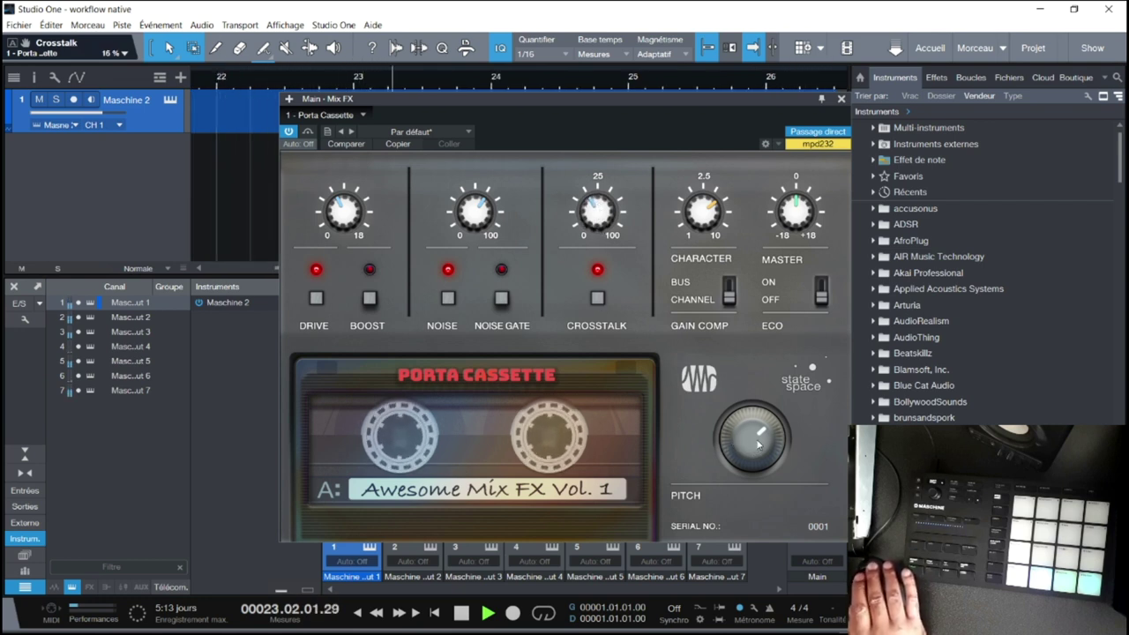
- Try Porta Cassette's Pitch at -0.48, set it to 0.30, and close the Mix FX window
{"action": "scroll", "coordinate": [755, 456], "scroll_direction": "down", "scroll_amount": 2}
{"action": "scroll", "coordinate": [753, 452], "scroll_direction": "down", "scroll_amount": 3}
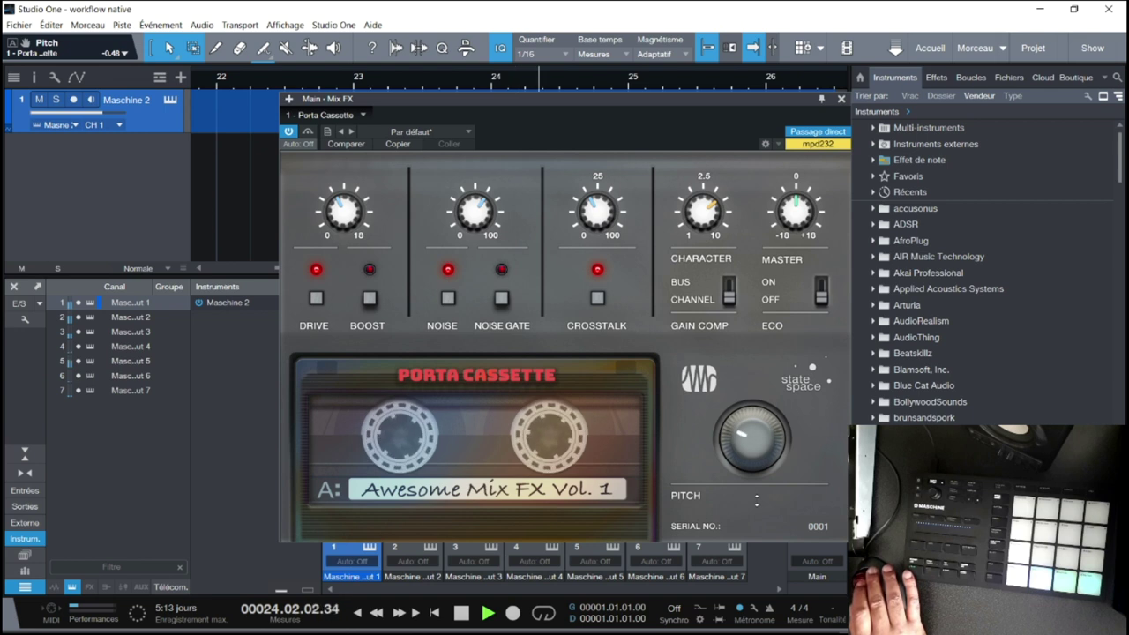
{"action": "scroll", "coordinate": [751, 441], "scroll_direction": "up", "scroll_amount": 8}
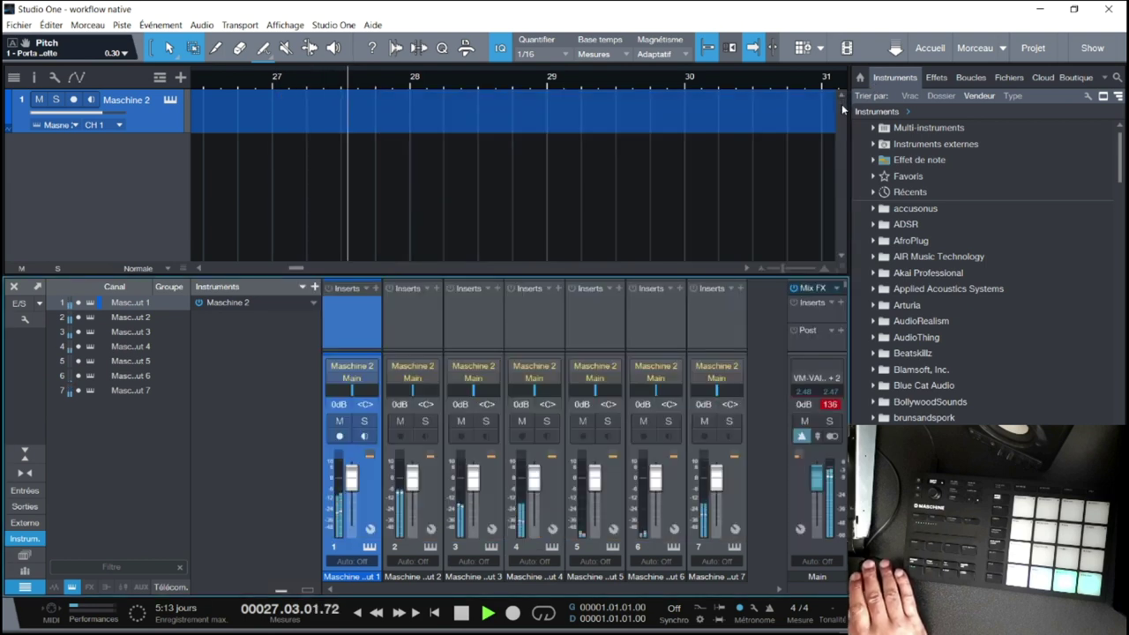
{"action": "left_click", "coordinate": [841, 99]}
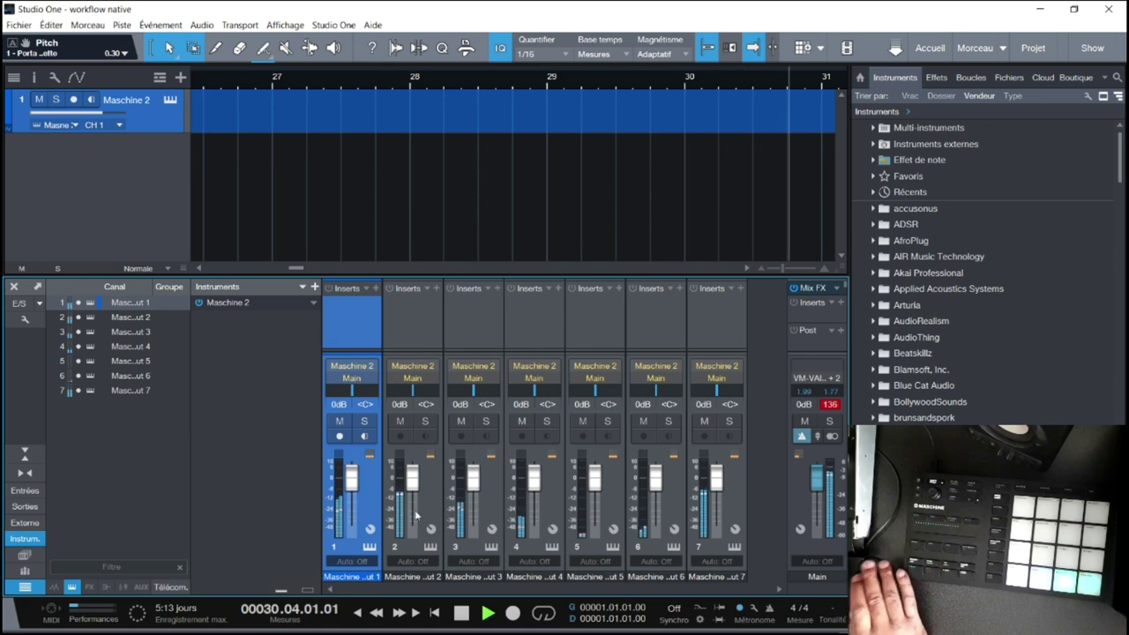
- Add Maschine outputs 2 through 6 to the solo one by one during playback, clear all solos, and stop playback
{"action": "left_click", "coordinate": [424, 422]}
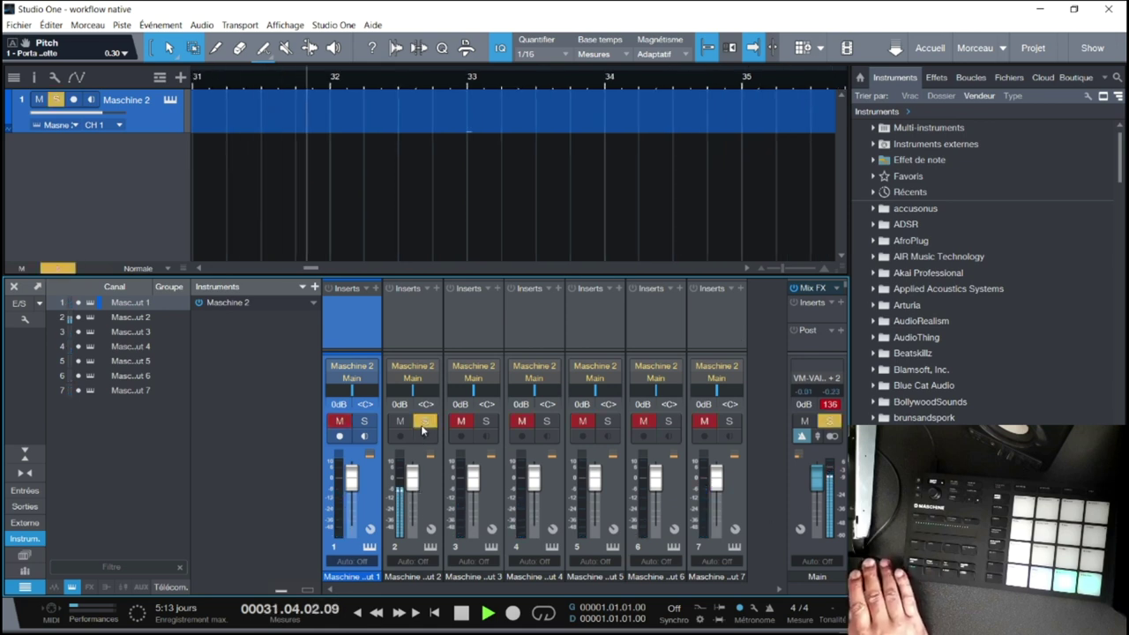
{"action": "left_click", "coordinate": [486, 422]}
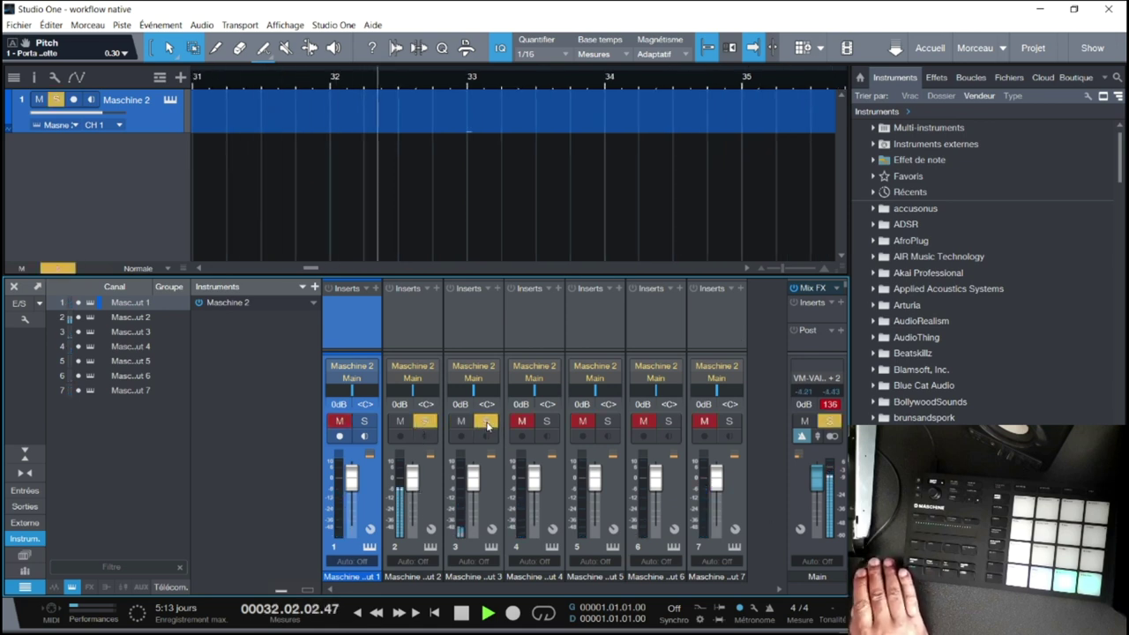
{"action": "left_click", "coordinate": [548, 423]}
{"action": "left_click", "coordinate": [608, 422]}
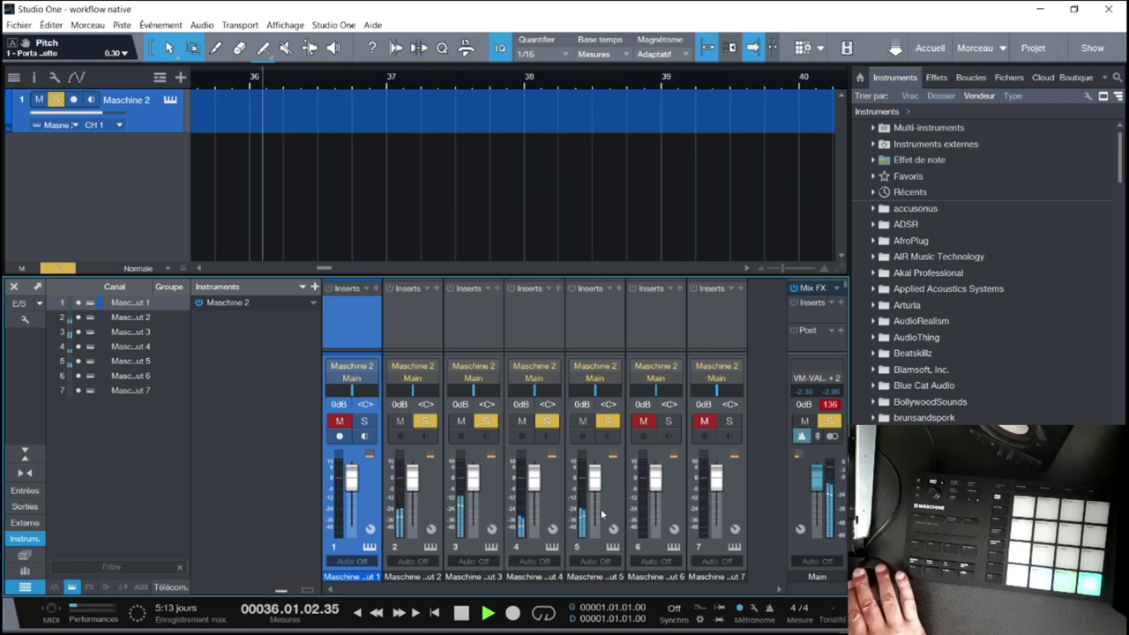
{"action": "left_click", "coordinate": [669, 422]}
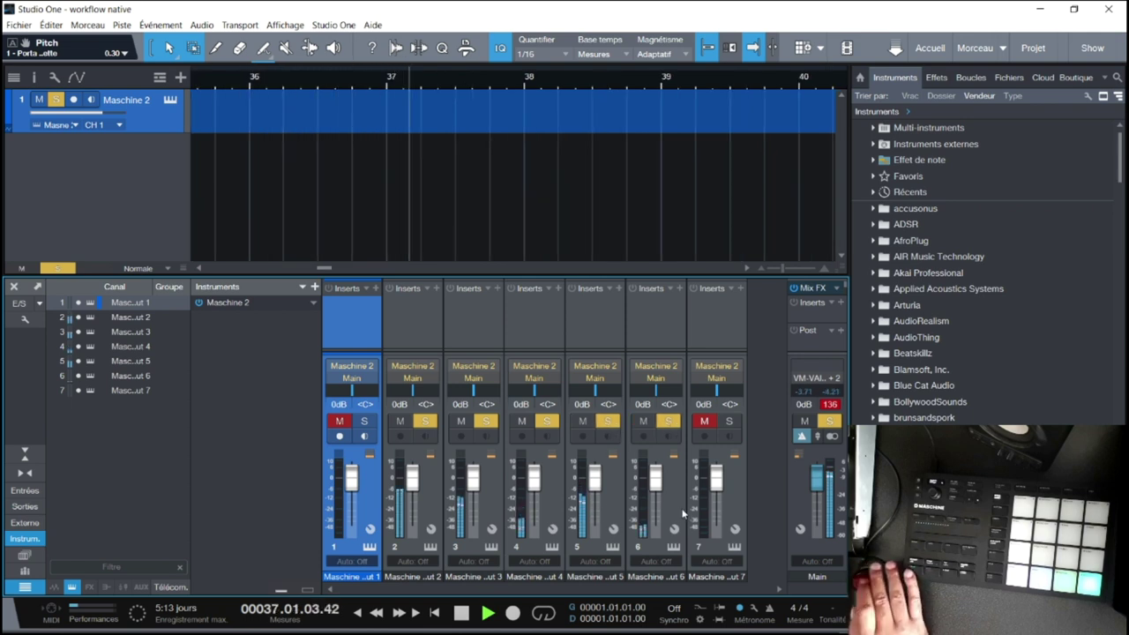
{"action": "left_click", "coordinate": [829, 421]}
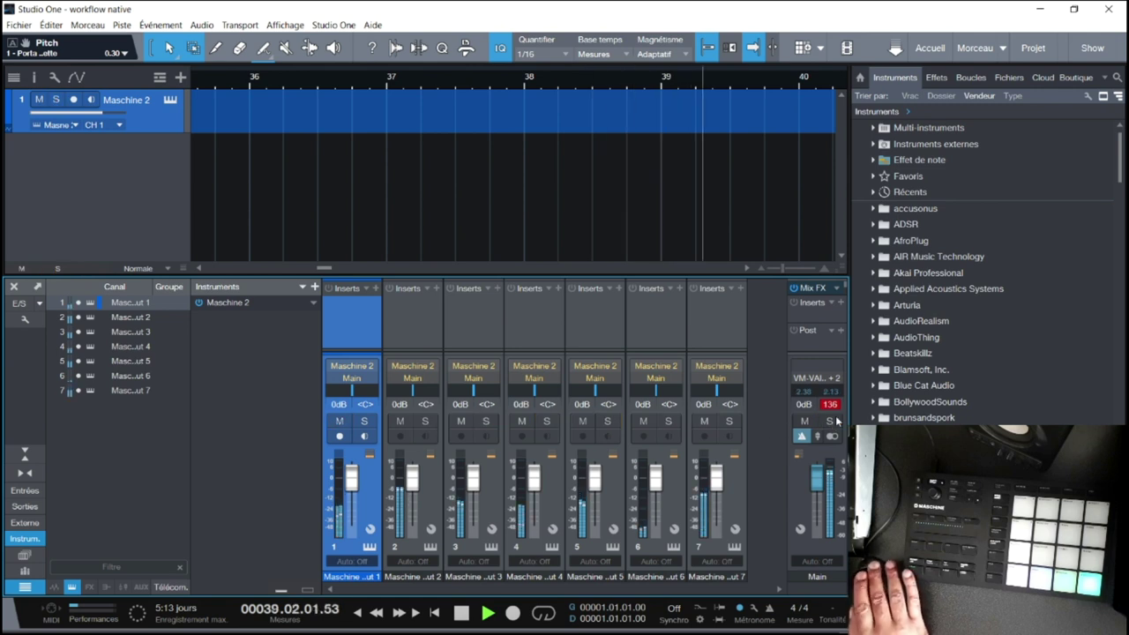
{"action": "key", "text": "space"}
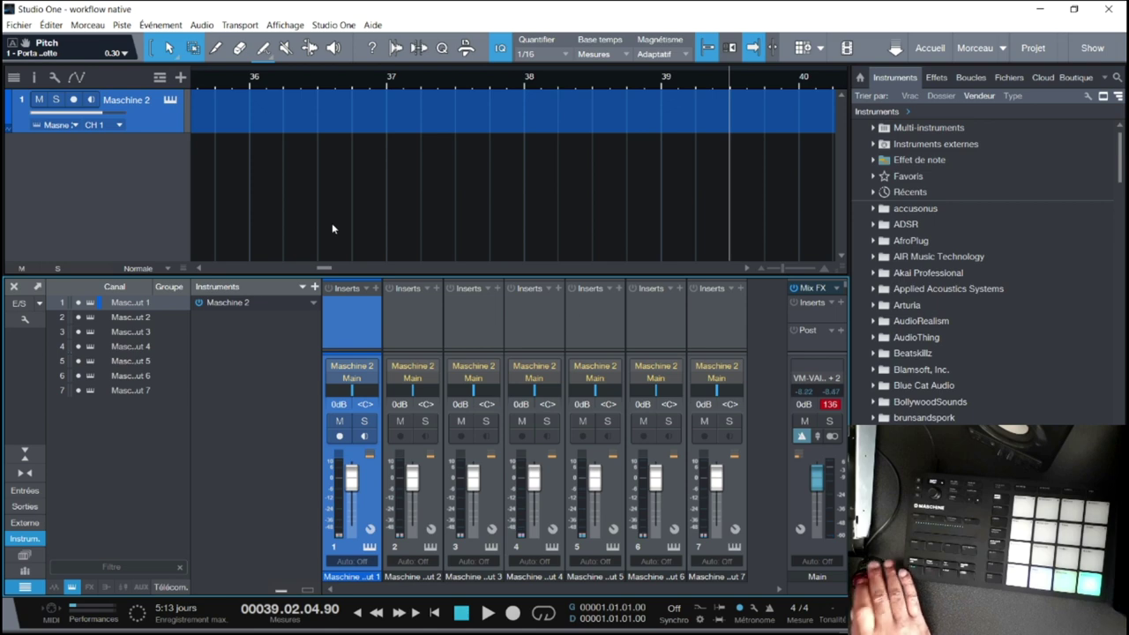
- Open the Maschine 2 instrument window, switch from the mixer to the scene and pattern view, and close the window
{"action": "left_click", "coordinate": [170, 101]}
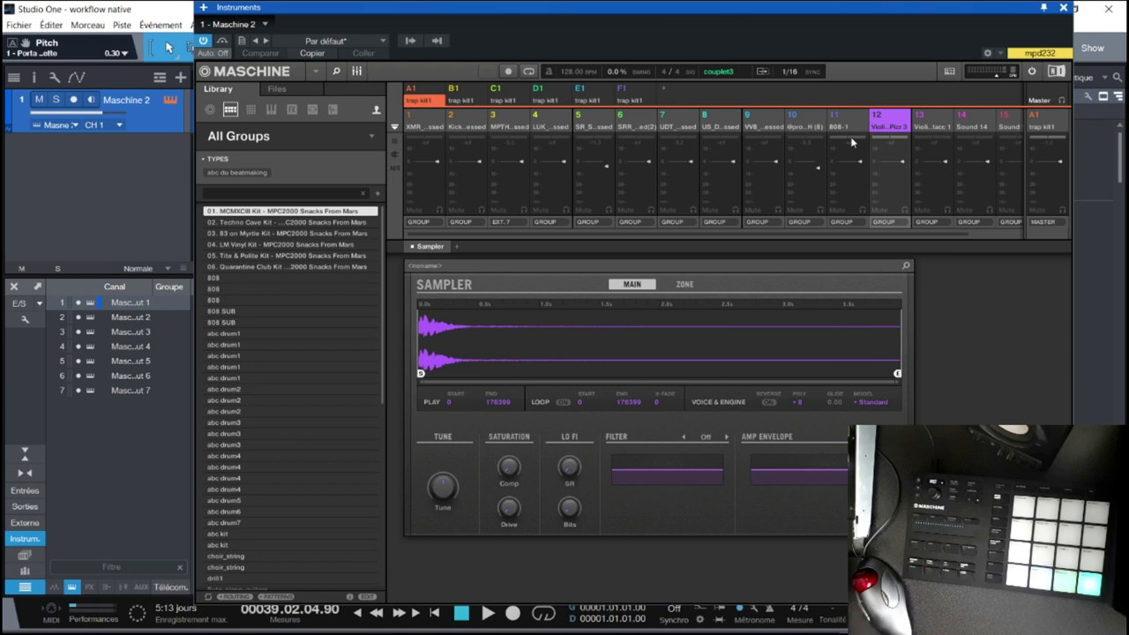
{"action": "left_click", "coordinate": [357, 70]}
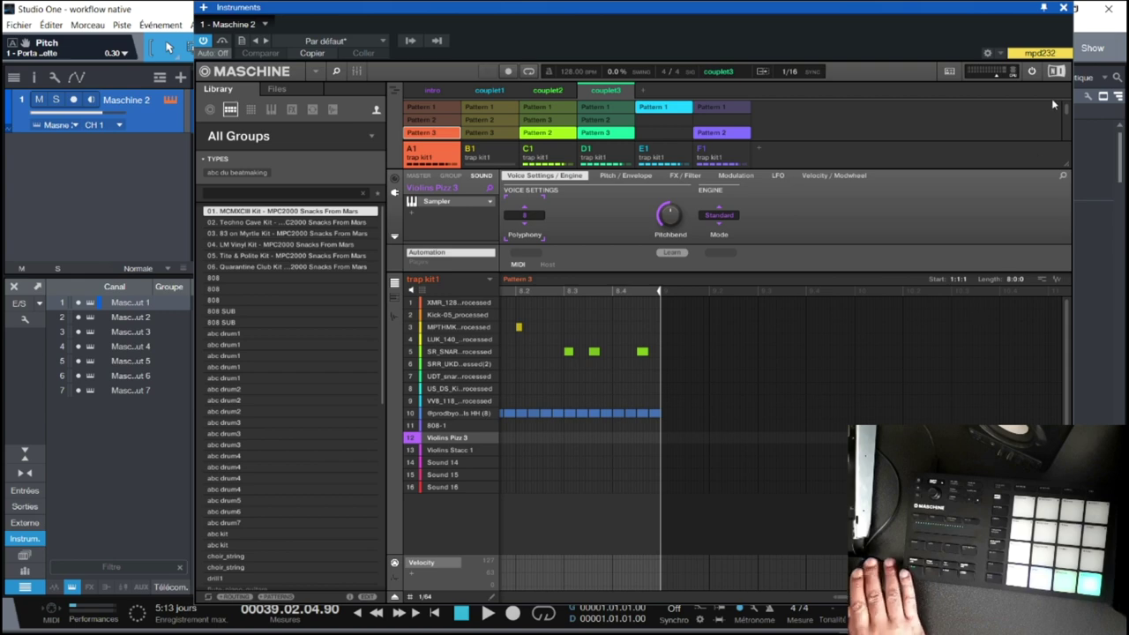
{"action": "left_click", "coordinate": [1065, 8]}
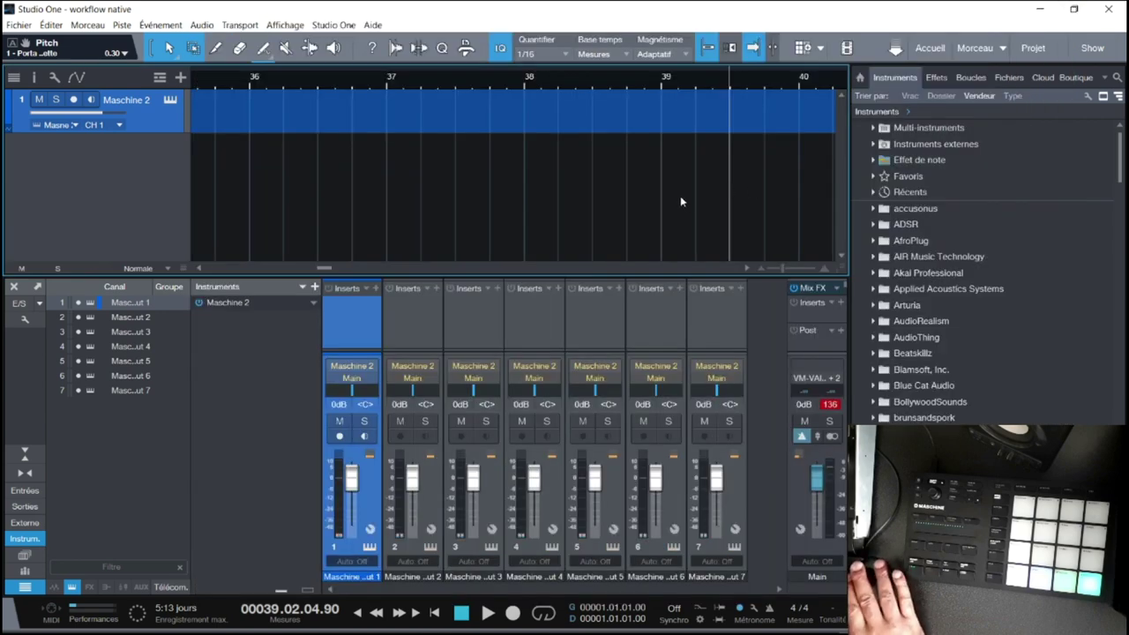